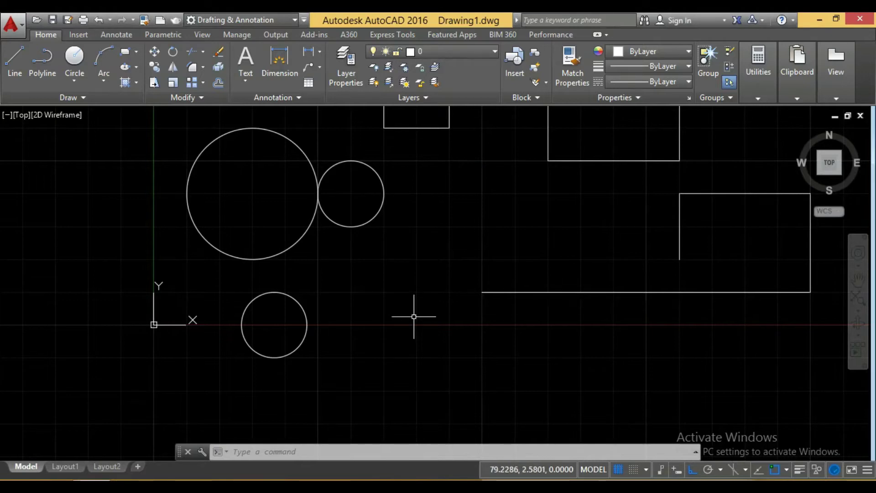
Select the lower small circle to move with the M command.
{"action": "mouse_move", "coordinate": [414, 314]}
{"action": "middle_mouse_down"}
{"action": "mouse_move", "coordinate": [398, 228]}
{"action": "mouse_move", "coordinate": [461, 242]}
{"action": "middle_mouse_up"}
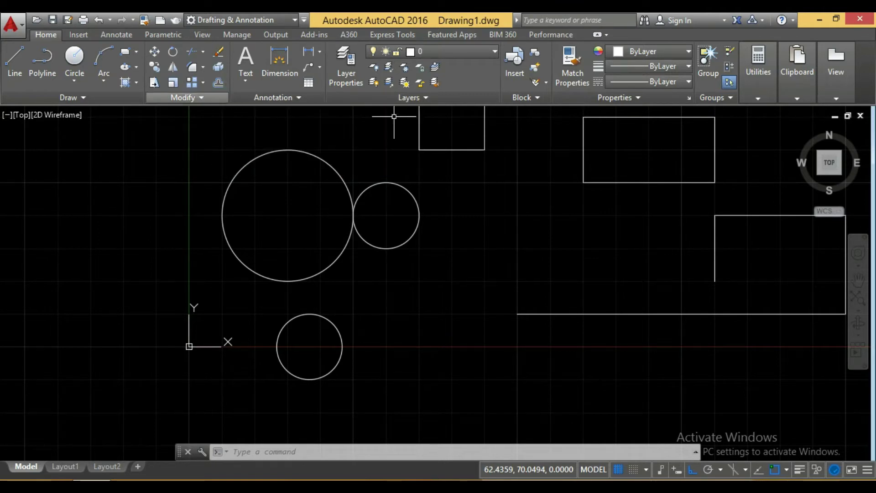
{"action": "left_click", "coordinate": [183, 97]}
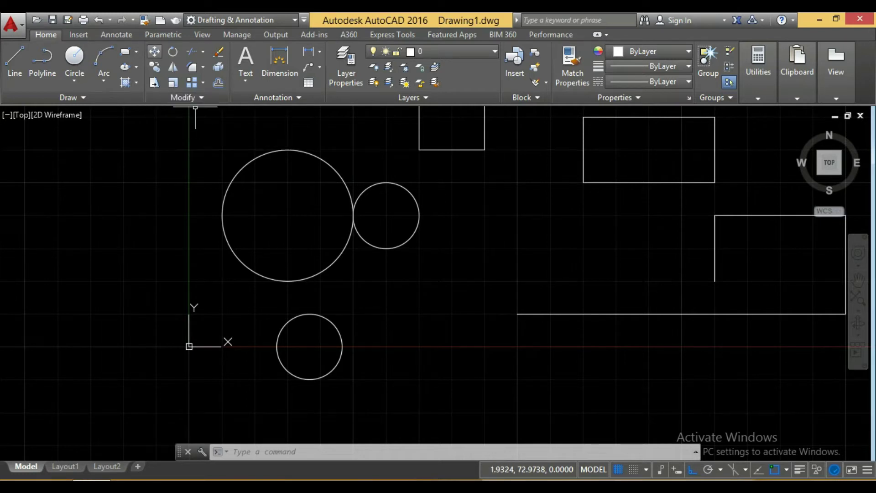
{"action": "middle_click_drag", "start_coordinate": [272, 245], "coordinate": [258, 216]}
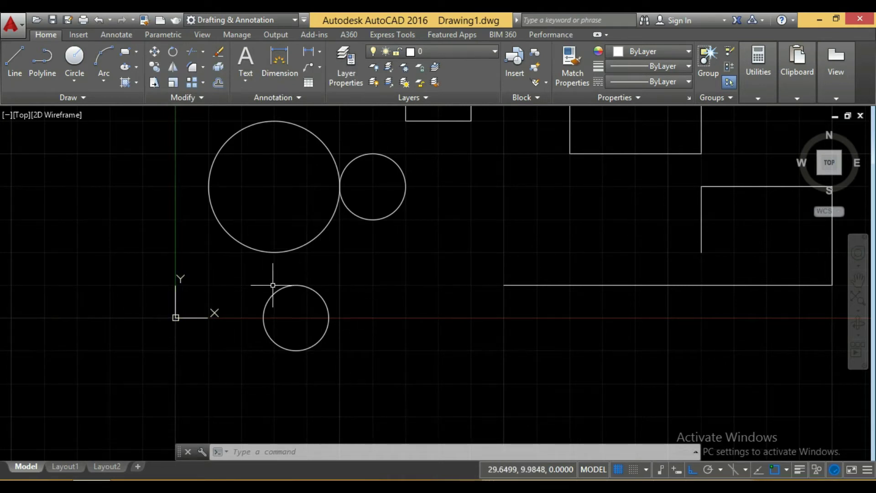
{"action": "middle_click_drag", "start_coordinate": [373, 327], "coordinate": [326, 314]}
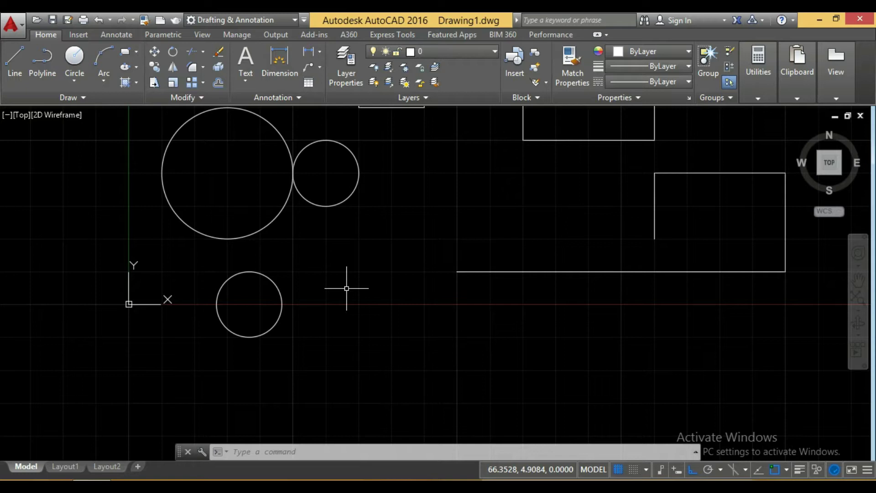
{"action": "type", "text": "m"}
{"action": "key", "text": "Return"}
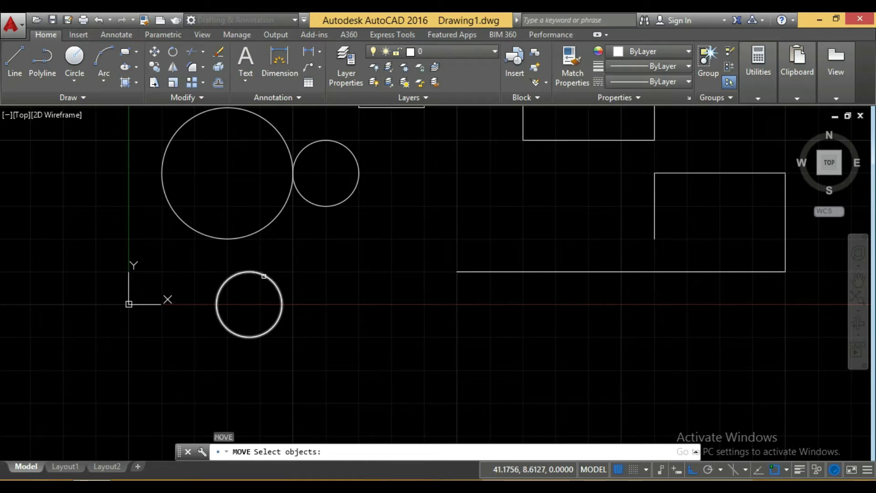
{"action": "left_click", "coordinate": [264, 276]}
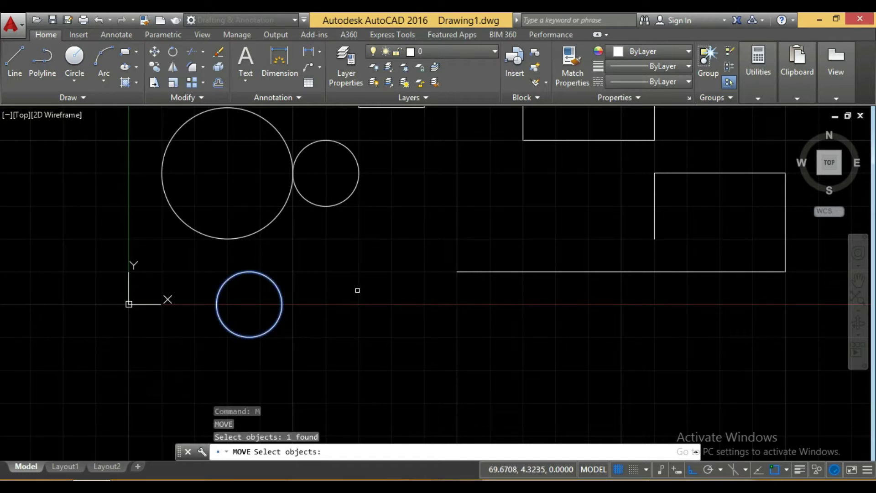
{"action": "key", "text": "Return"}
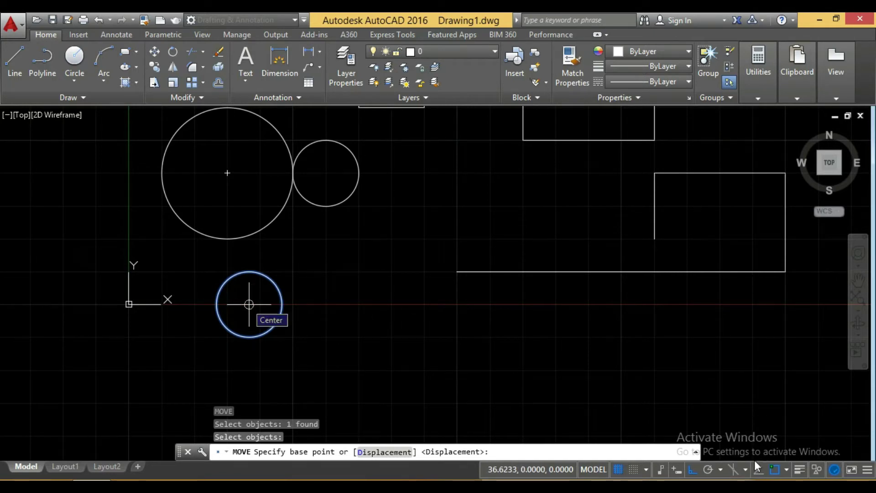
With ortho off, move the small circle from its centre to the big circle's centre.
{"action": "left_click", "coordinate": [249, 304]}
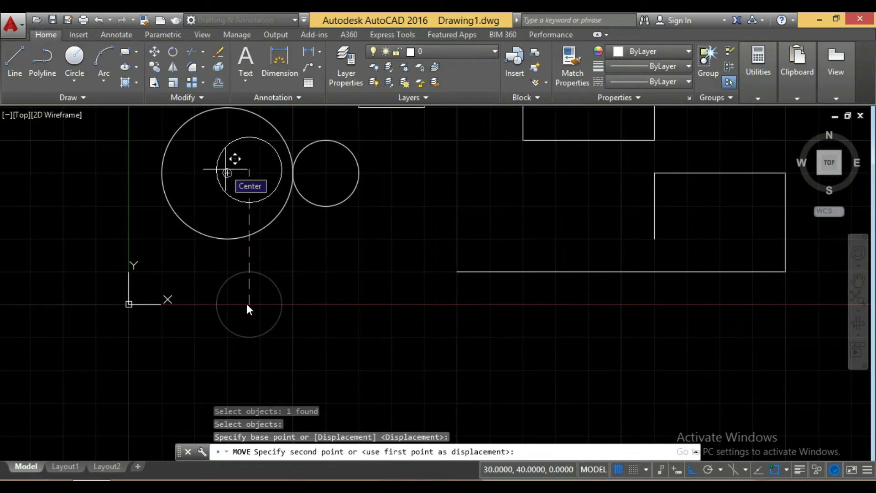
{"action": "key", "text": "F8"}
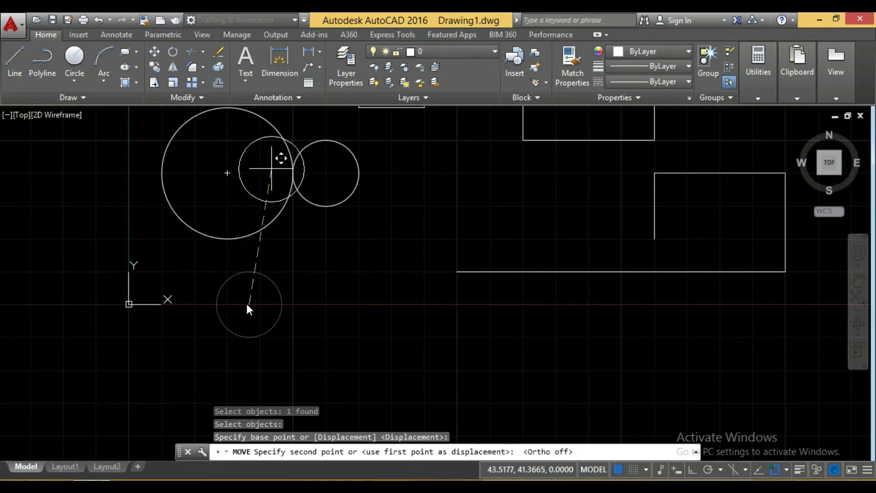
{"action": "scroll", "coordinate": [246, 303], "scroll_direction": "up", "scroll_amount": 2}
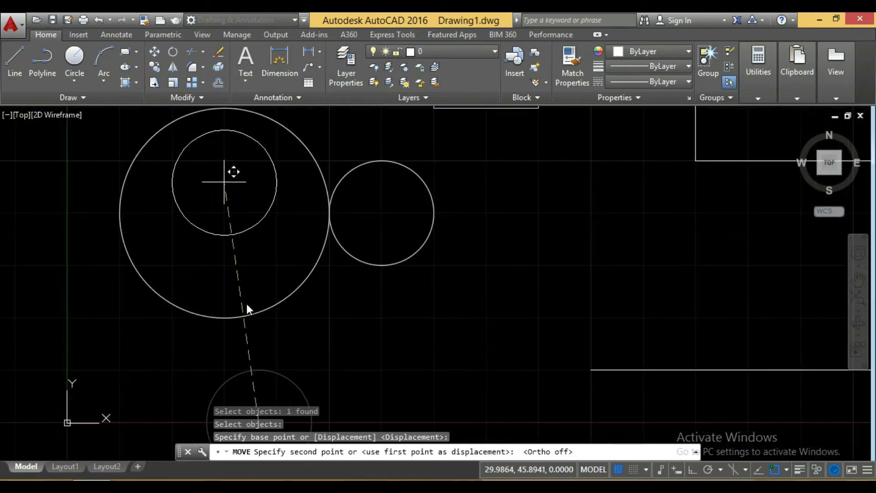
{"action": "mouse_move", "coordinate": [274, 219]}
{"action": "middle_mouse_down"}
{"action": "mouse_move", "coordinate": [220, 241]}
{"action": "mouse_move", "coordinate": [227, 219]}
{"action": "middle_mouse_up"}
{"action": "scroll", "coordinate": [230, 213], "scroll_direction": "down", "scroll_amount": 2}
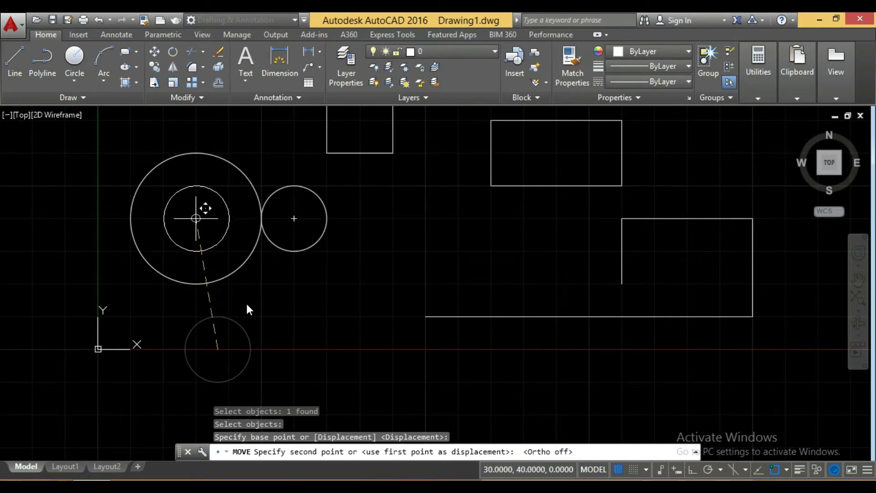
{"action": "left_click", "coordinate": [197, 219]}
{"action": "middle_click_drag", "start_coordinate": [263, 309], "coordinate": [349, 325]}
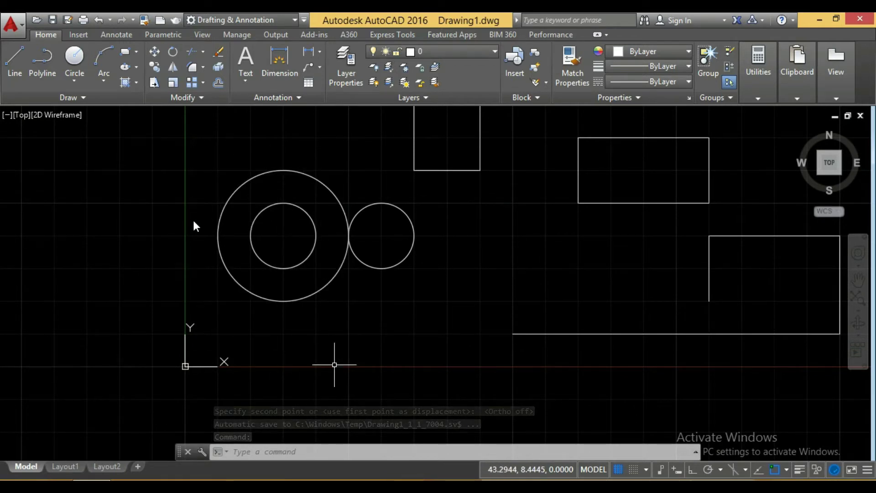
Select the inner circle to move with the M command.
{"action": "middle_click_drag", "start_coordinate": [335, 365], "coordinate": [304, 336]}
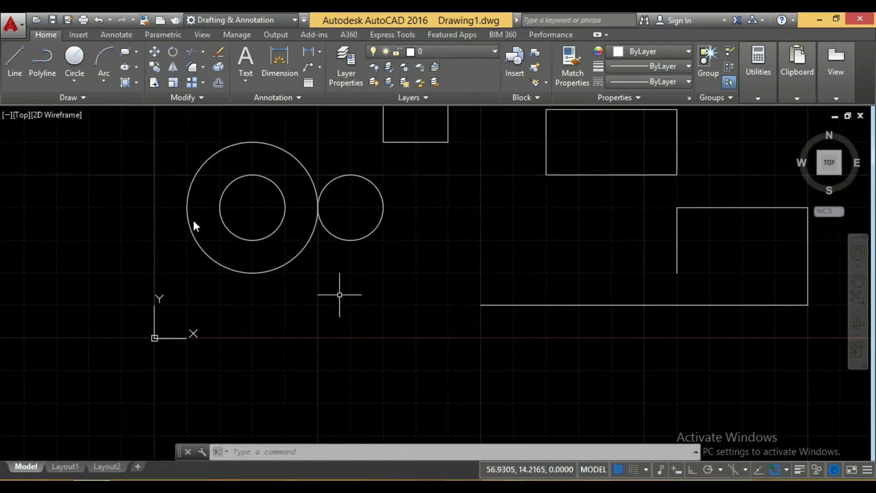
{"action": "middle_click_drag", "start_coordinate": [339, 295], "coordinate": [379, 252]}
{"action": "middle_click_drag", "start_coordinate": [448, 249], "coordinate": [455, 229]}
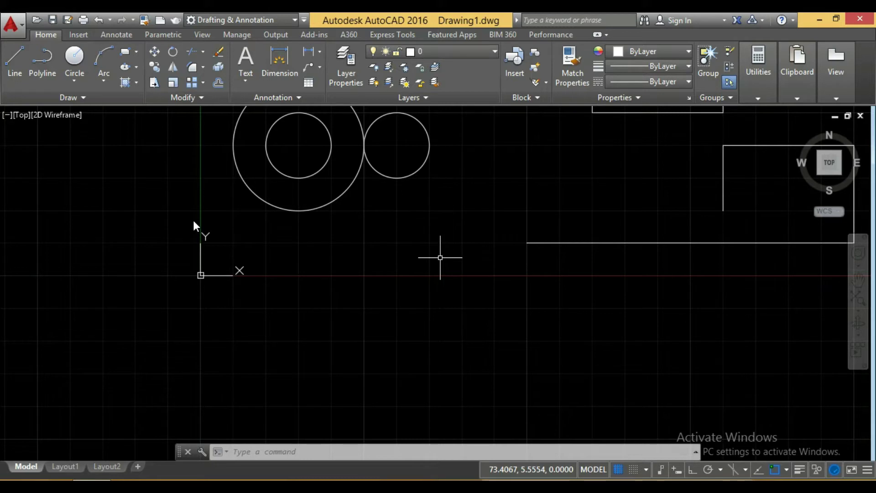
{"action": "type", "text": "m"}
{"action": "key", "text": "Return"}
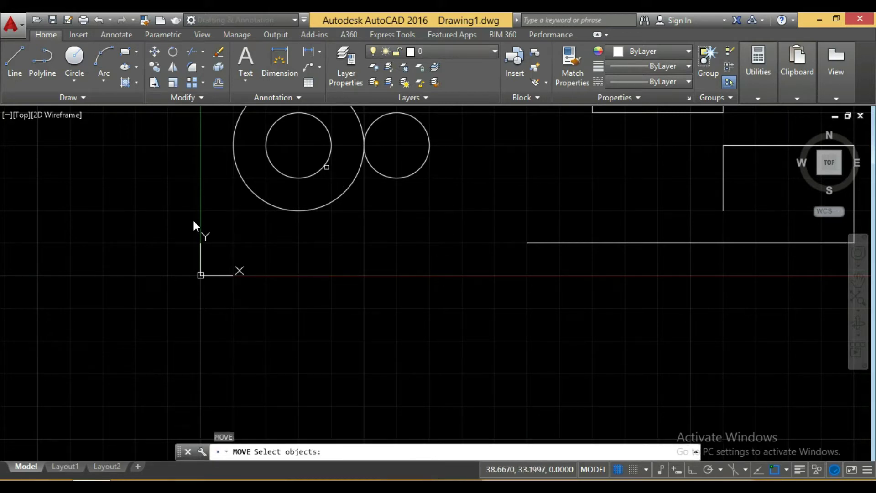
{"action": "left_click", "coordinate": [327, 164]}
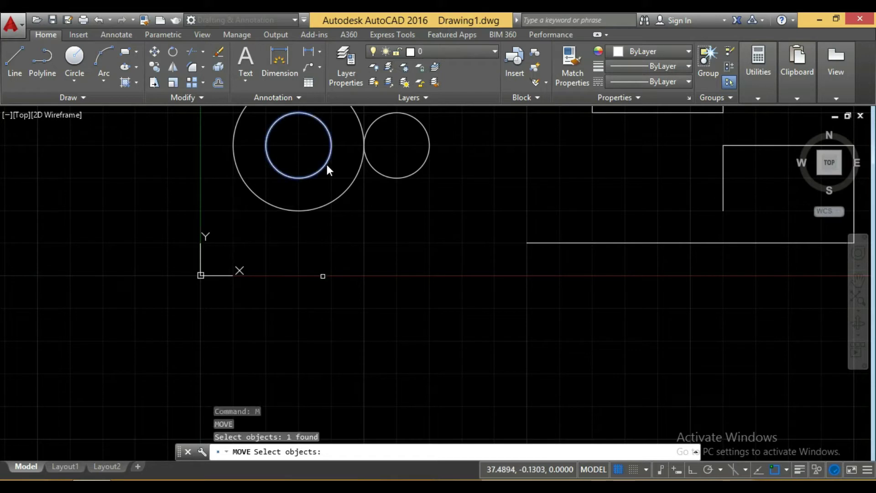
{"action": "key", "text": "Return"}
{"action": "type", "text": "10"}
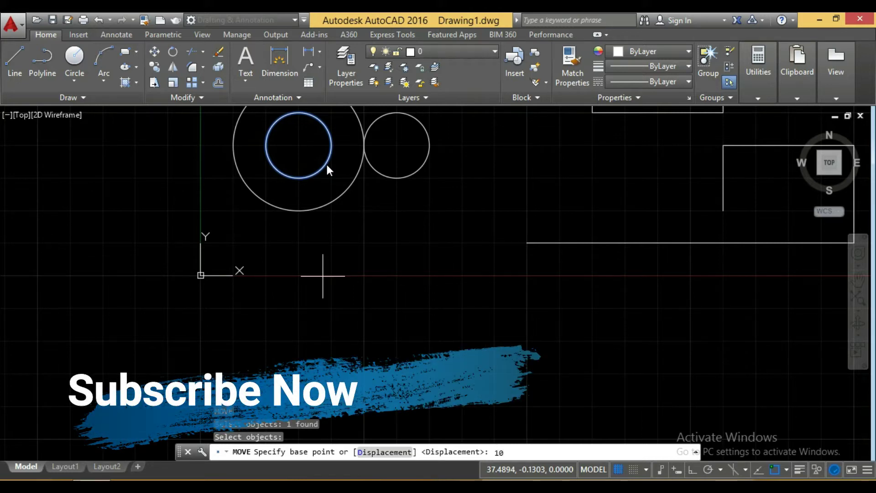
Shift the inner circle 10 units to the right.
{"action": "key", "text": "Return"}
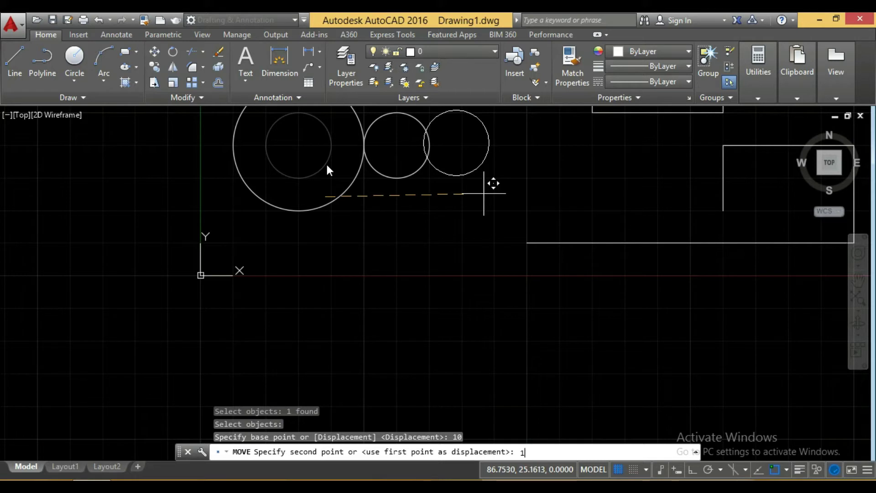
{"action": "key", "text": "Return"}
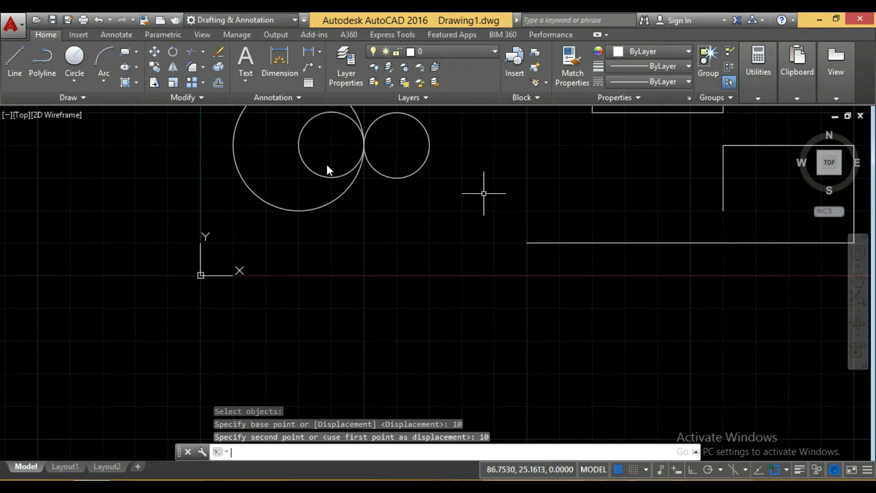
{"action": "middle_click_drag", "start_coordinate": [484, 194], "coordinate": [479, 262]}
{"action": "scroll", "coordinate": [380, 245], "scroll_direction": "up", "scroll_amount": 2}
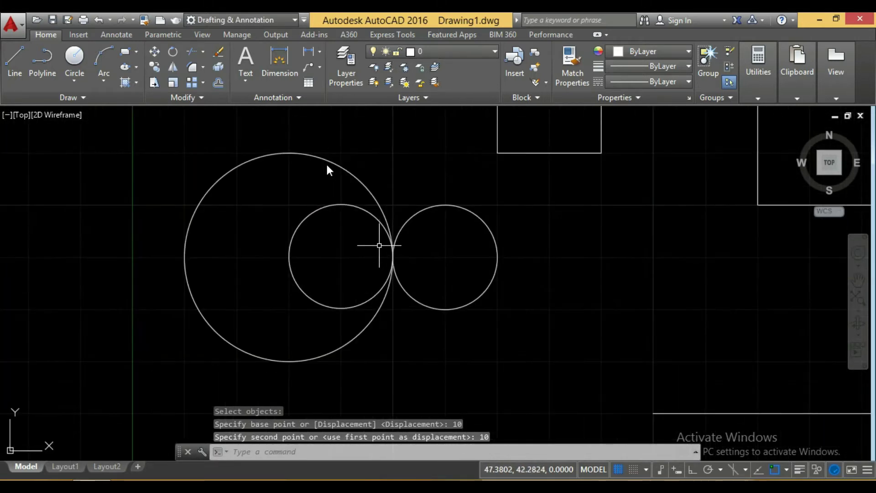
{"action": "mouse_move", "coordinate": [313, 337]}
{"action": "middle_mouse_down"}
{"action": "mouse_move", "coordinate": [352, 162]}
{"action": "mouse_move", "coordinate": [444, 231]}
{"action": "middle_mouse_up"}
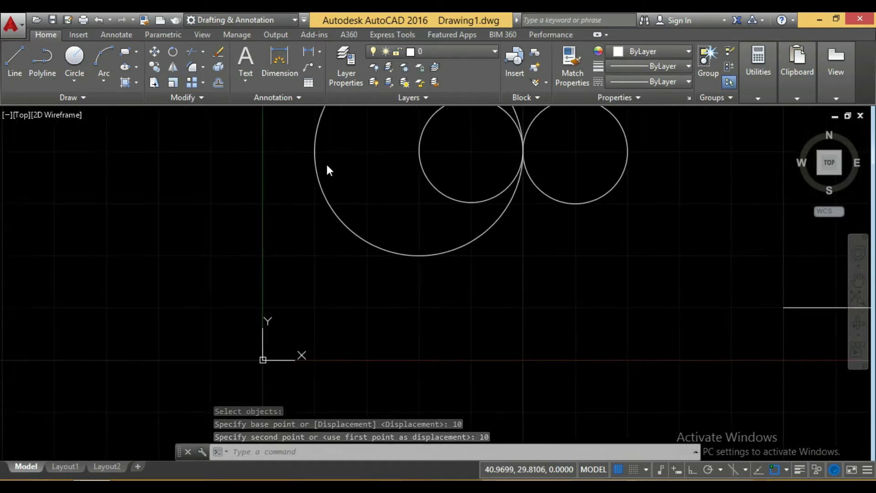
{"action": "middle_click_drag", "start_coordinate": [328, 170], "coordinate": [350, 143]}
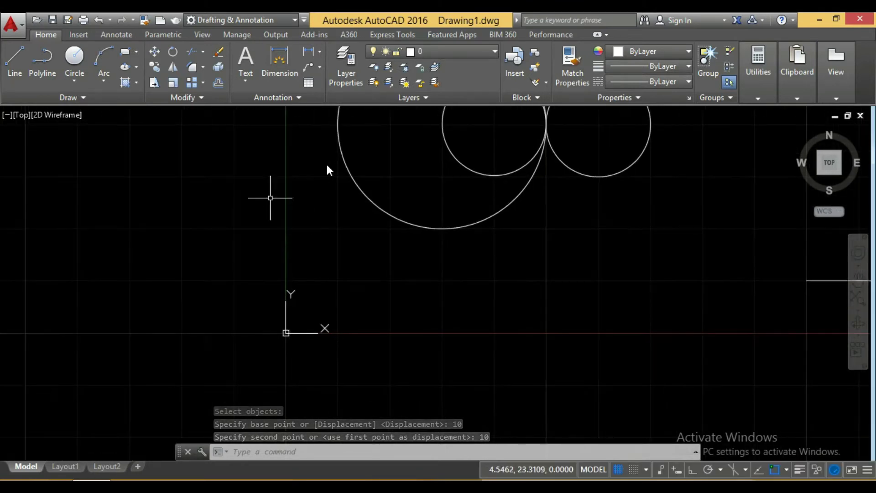
Draw a Center, Radius circle at 0,0 with radius 10.
{"action": "left_click", "coordinate": [75, 57]}
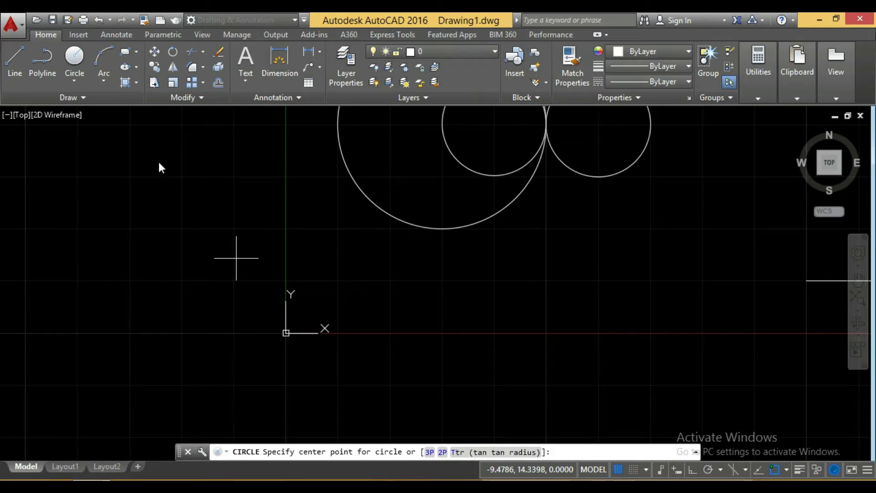
{"action": "key", "text": "Return"}
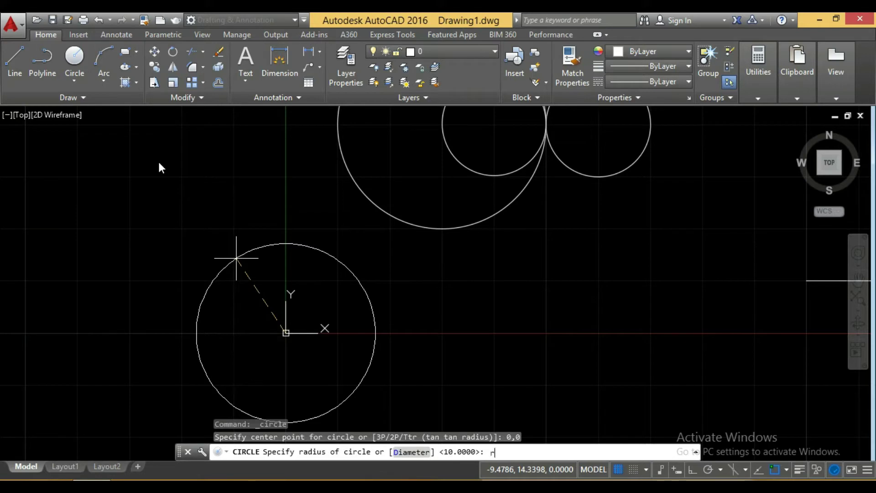
{"action": "key", "text": "Return"}
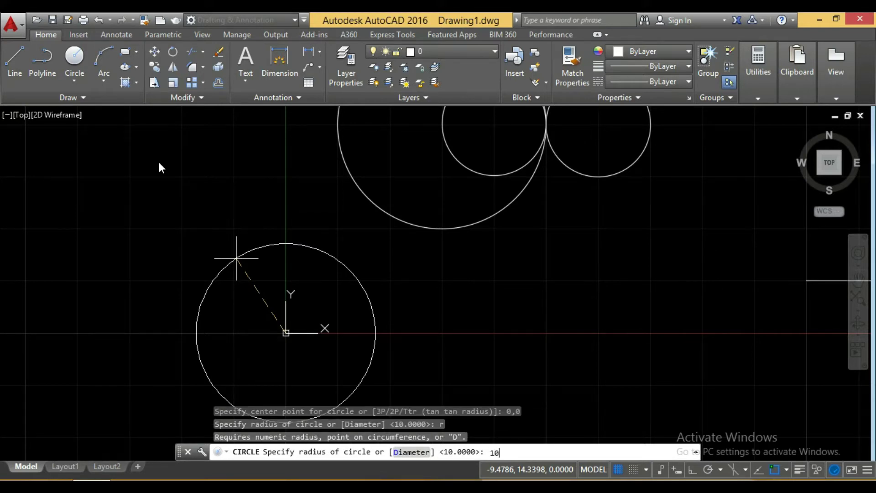
{"action": "key", "text": "Return"}
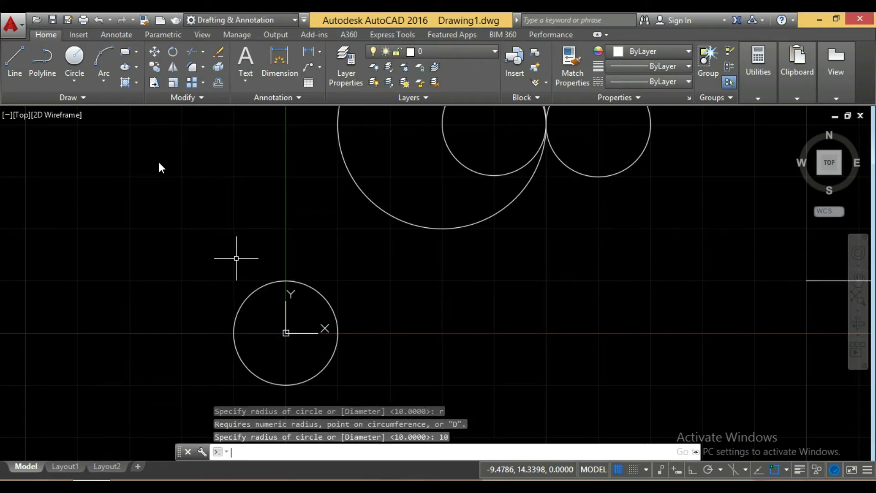
{"action": "middle_click_drag", "start_coordinate": [395, 377], "coordinate": [323, 304]}
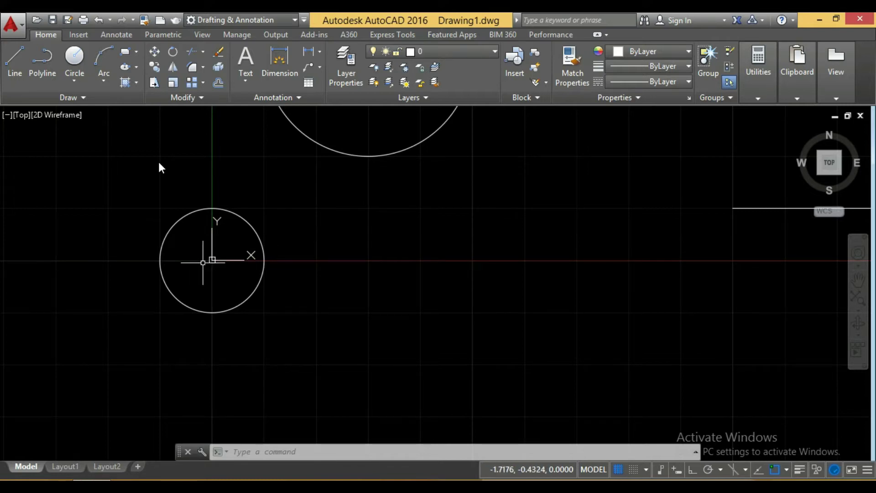
Move the small circle 20 units right from base point 0, then erase it.
{"action": "type", "text": "m"}
{"action": "key", "text": "Return"}
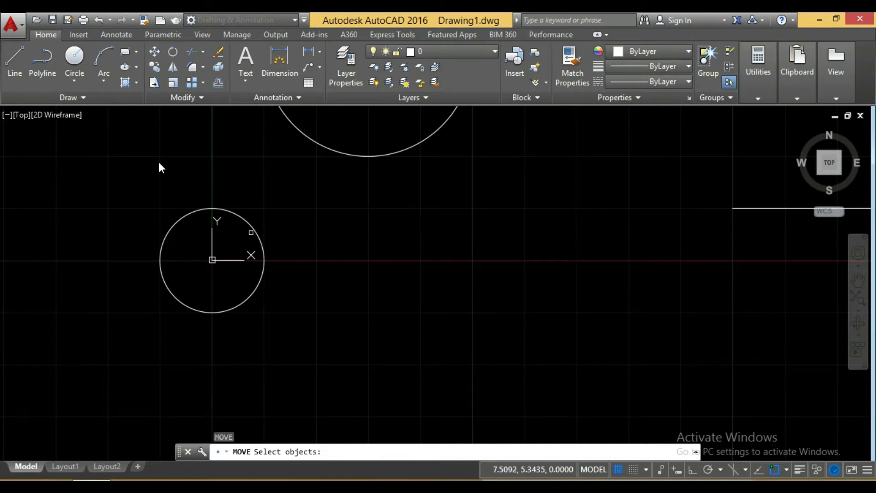
{"action": "left_click", "coordinate": [254, 229]}
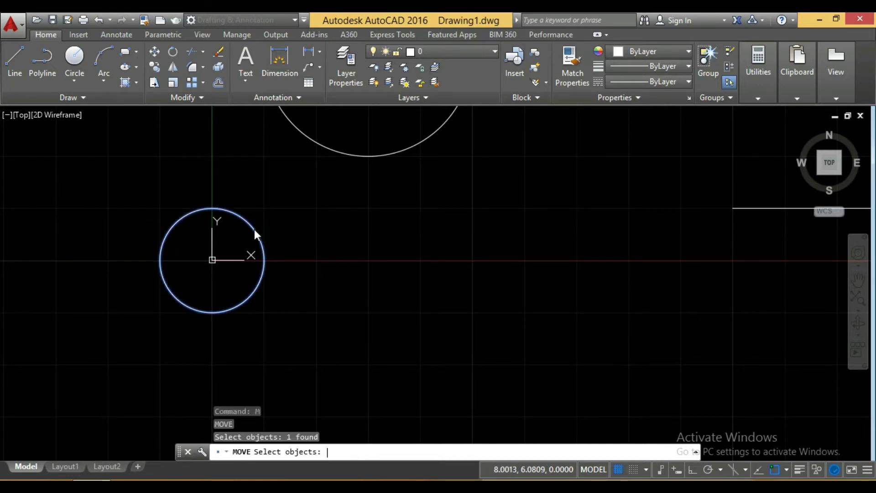
{"action": "key", "text": "Return"}
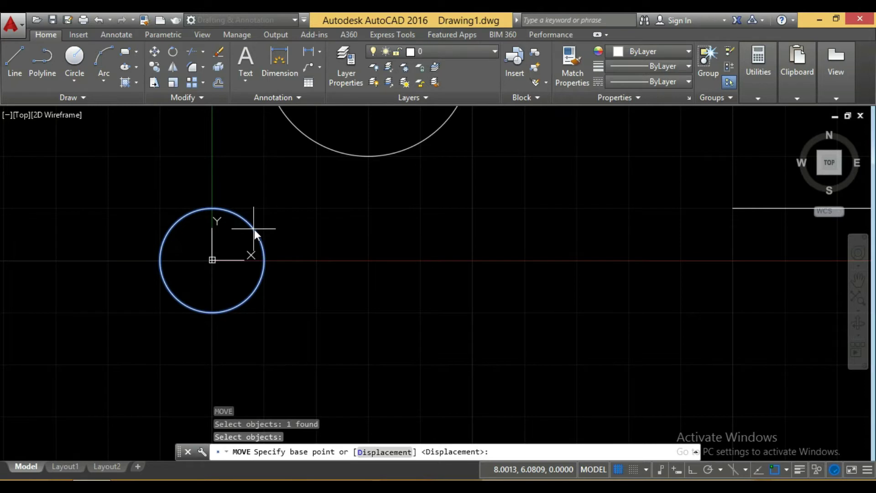
{"action": "type", "text": "0"}
{"action": "key", "text": "Return"}
{"action": "type", "text": "20"}
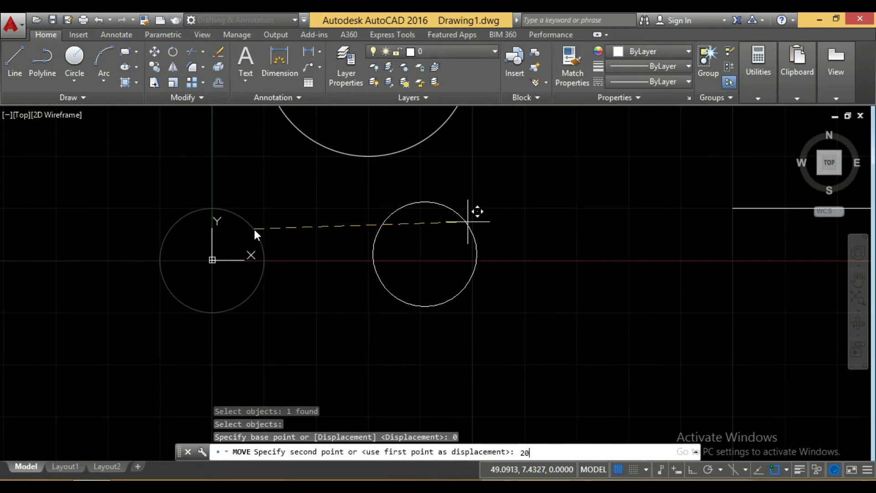
{"action": "key", "text": "Return"}
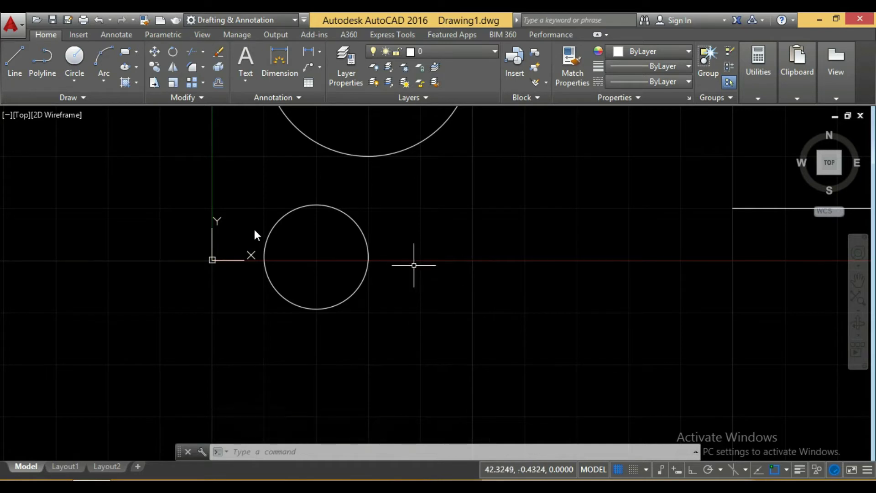
{"action": "left_click", "coordinate": [278, 220]}
{"action": "key", "text": "Delete"}
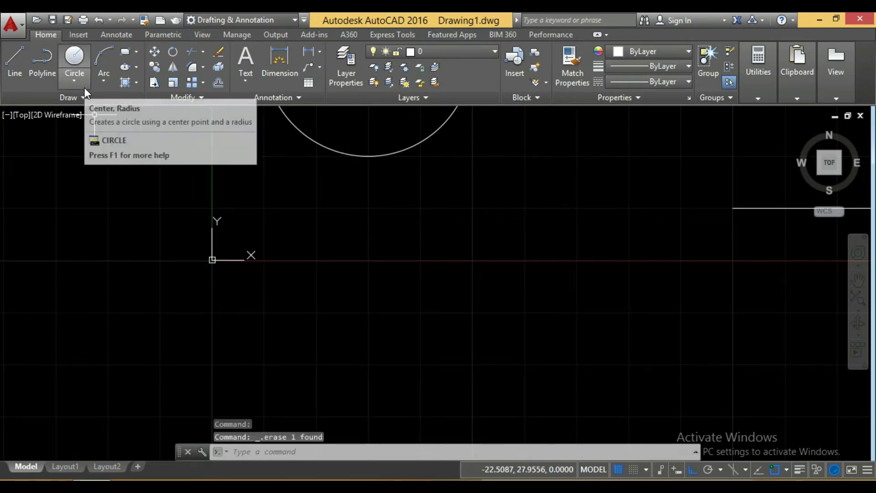
Draw a circle centred at 0,0 with radius 10.
{"action": "left_click", "coordinate": [75, 55]}
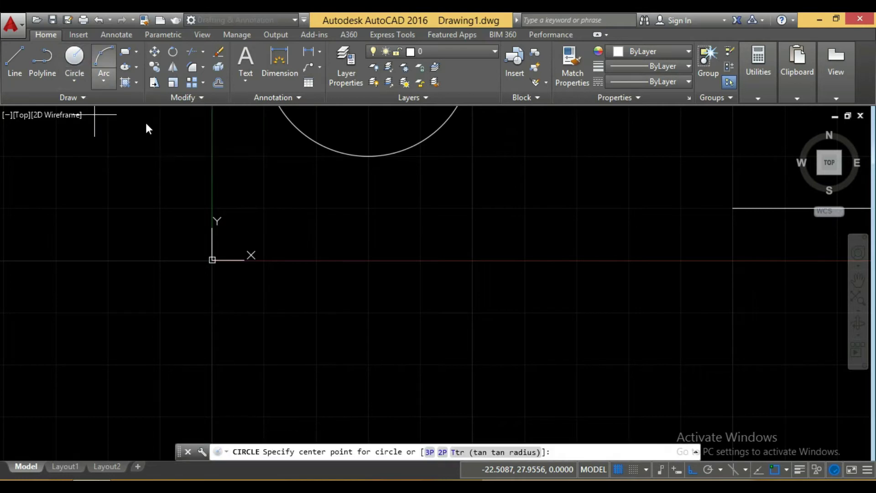
{"action": "type", "text": "0"}
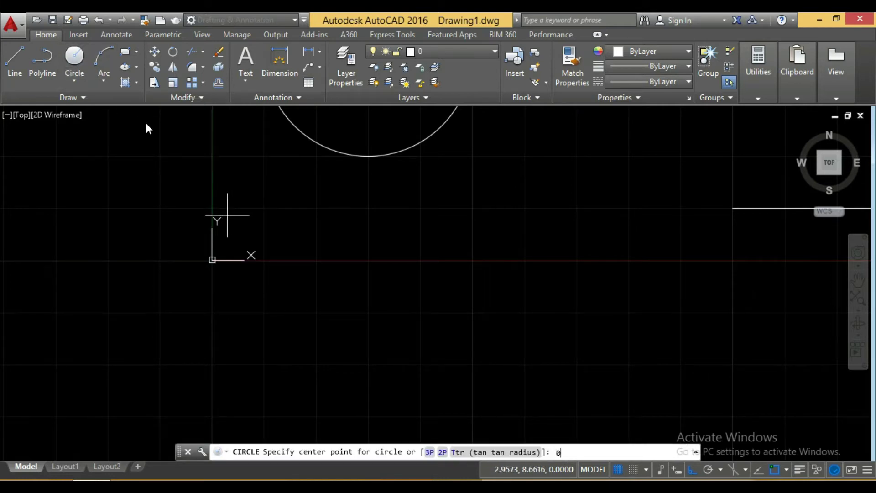
{"action": "type", "text": ",0"}
{"action": "key", "text": "Return"}
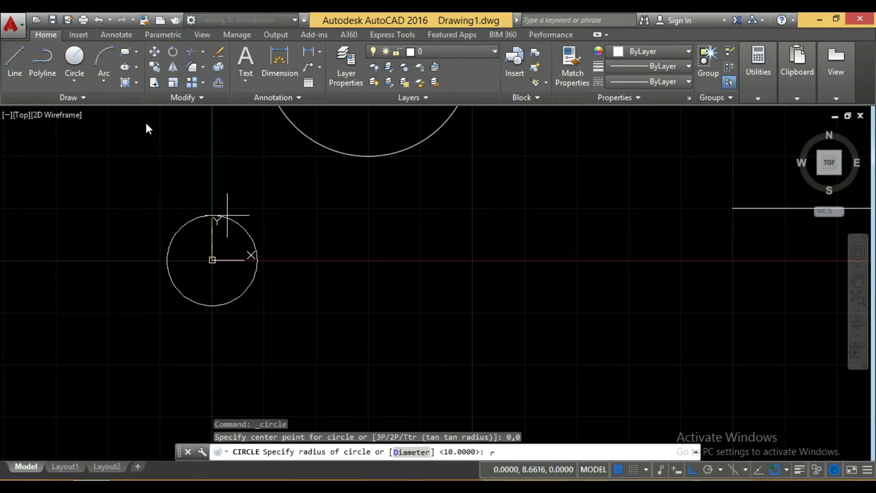
{"action": "key", "text": "Return"}
{"action": "type", "text": "10"}
{"action": "key", "text": "Return"}
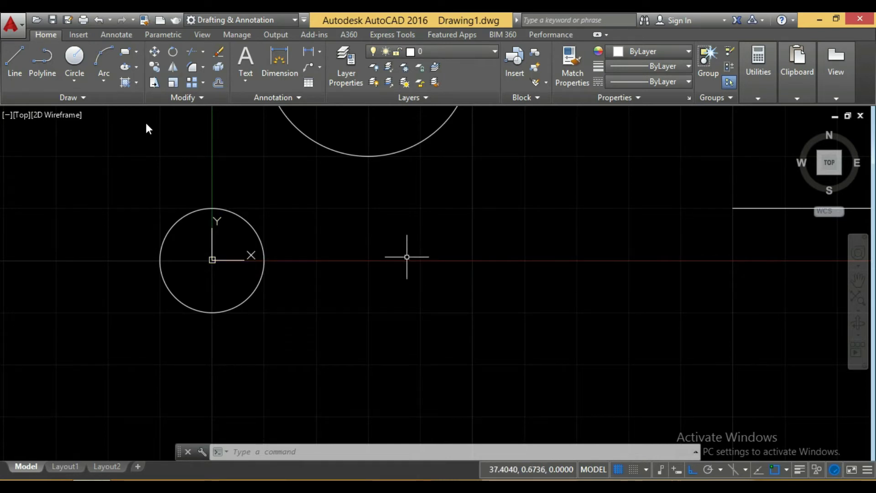
With ortho on, move the origin circle 20 units right from its top quadrant.
{"action": "type", "text": "m"}
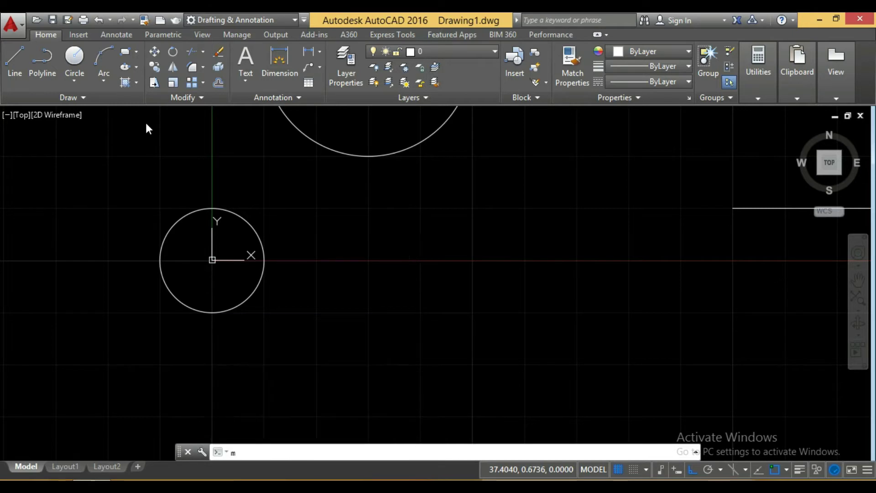
{"action": "key", "text": "Return"}
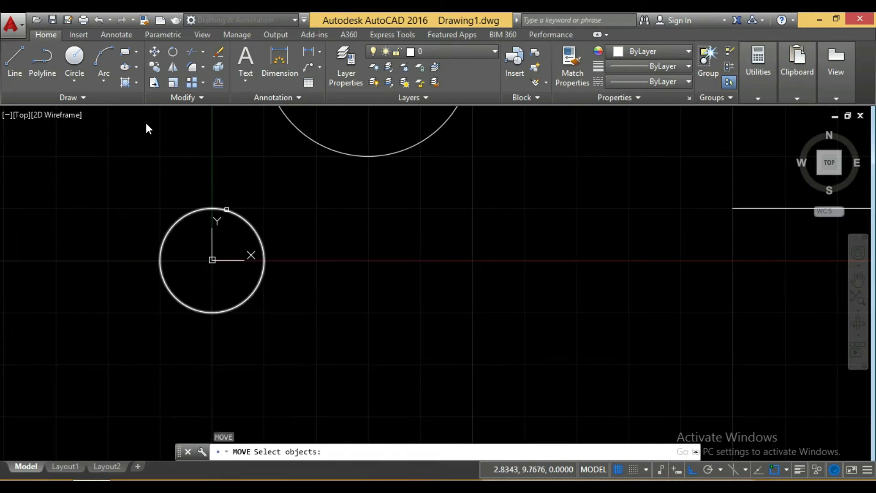
{"action": "left_click", "coordinate": [226, 211]}
{"action": "key", "text": "Return"}
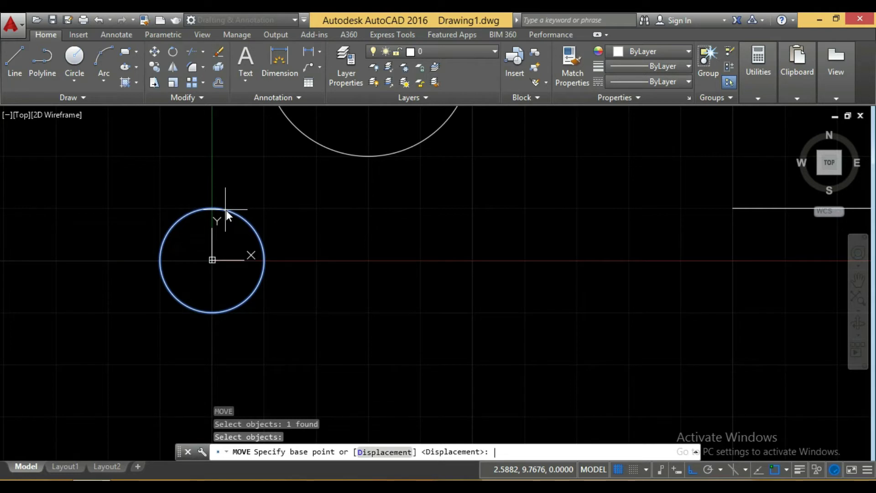
{"action": "key", "text": "F8"}
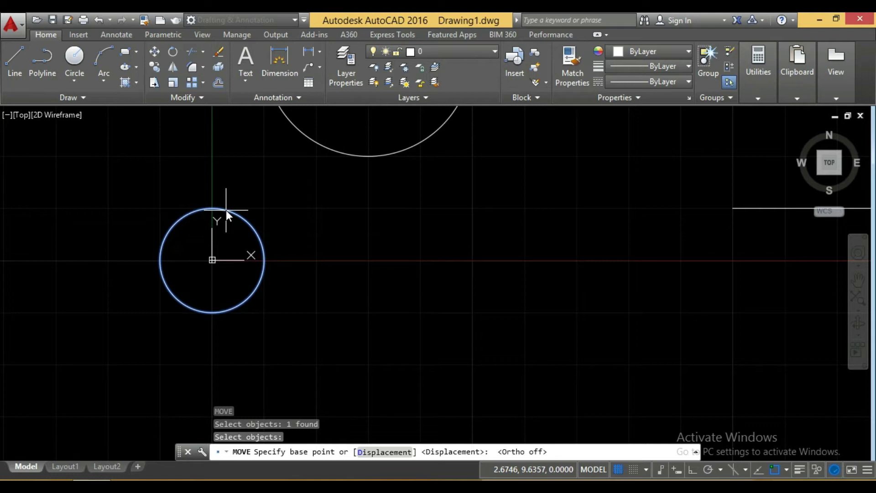
{"action": "key", "text": "F8"}
{"action": "left_click", "coordinate": [226, 210]}
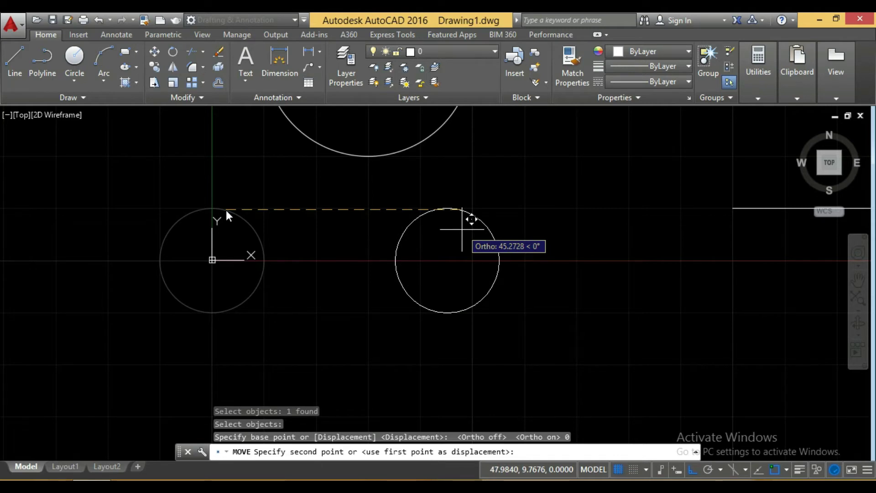
{"action": "type", "text": "20"}
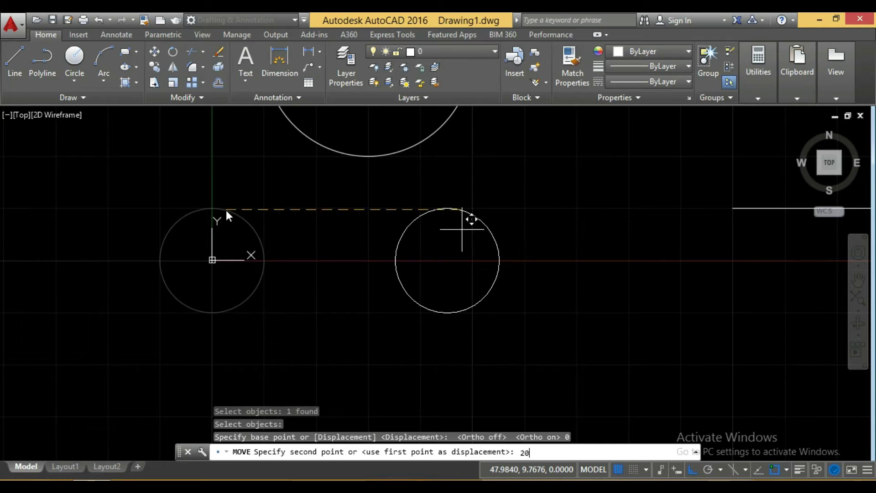
{"action": "key", "text": "Return"}
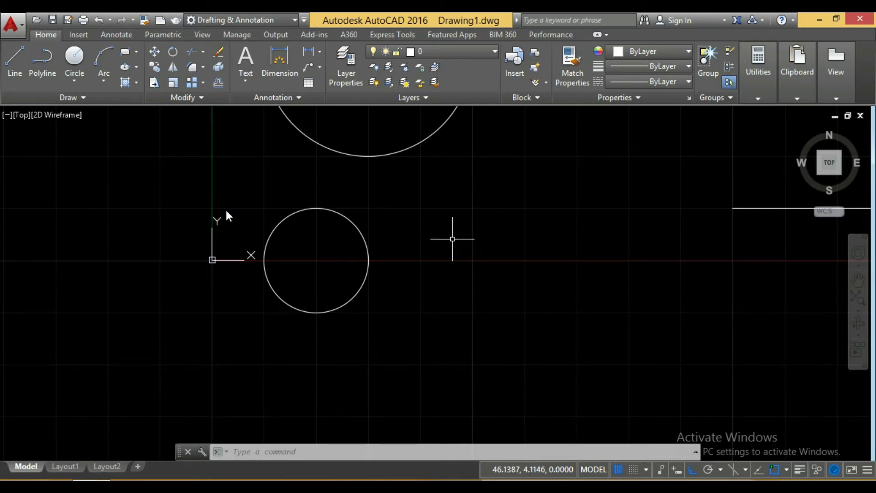
{"action": "left_click", "coordinate": [343, 214]}
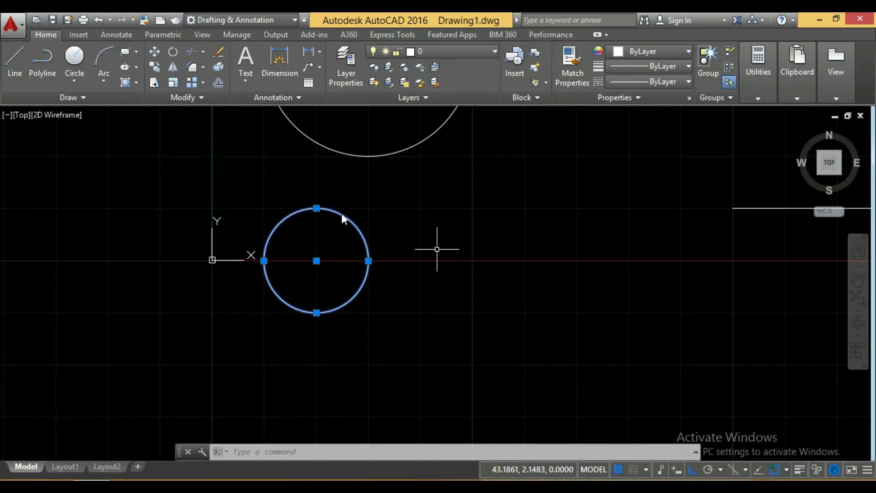
Move the selected circle 20 units left so it is centred on the origin.
{"action": "type", "text": "M"}
{"action": "key", "text": "Return"}
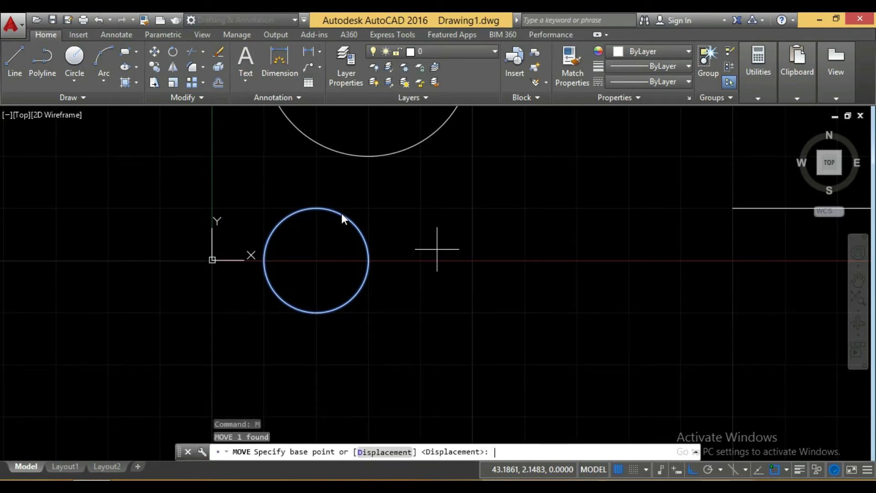
{"action": "key", "text": "Return"}
{"action": "type", "text": "20"}
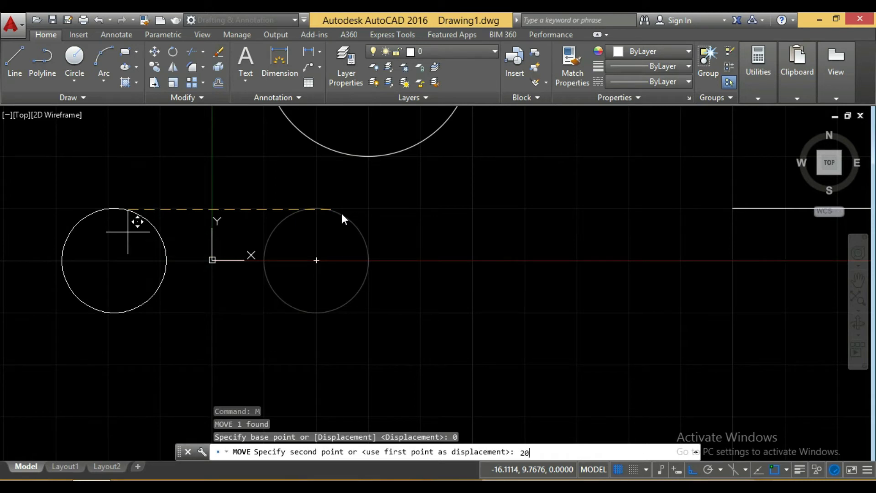
{"action": "key", "text": "Return"}
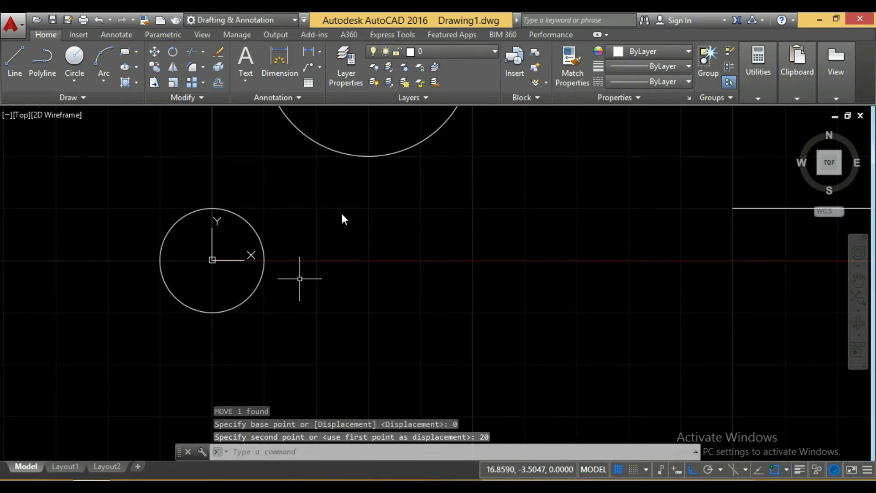
{"action": "mouse_move", "coordinate": [472, 228]}
{"action": "middle_mouse_down"}
{"action": "mouse_move", "coordinate": [406, 272]}
{"action": "mouse_move", "coordinate": [546, 286]}
{"action": "mouse_move", "coordinate": [372, 263]}
{"action": "mouse_move", "coordinate": [303, 270]}
{"action": "middle_mouse_up"}
Turn object snap off and zoom and pan until the rectangles and circles are visible.
{"action": "scroll", "coordinate": [542, 276], "scroll_direction": "down", "scroll_amount": 2}
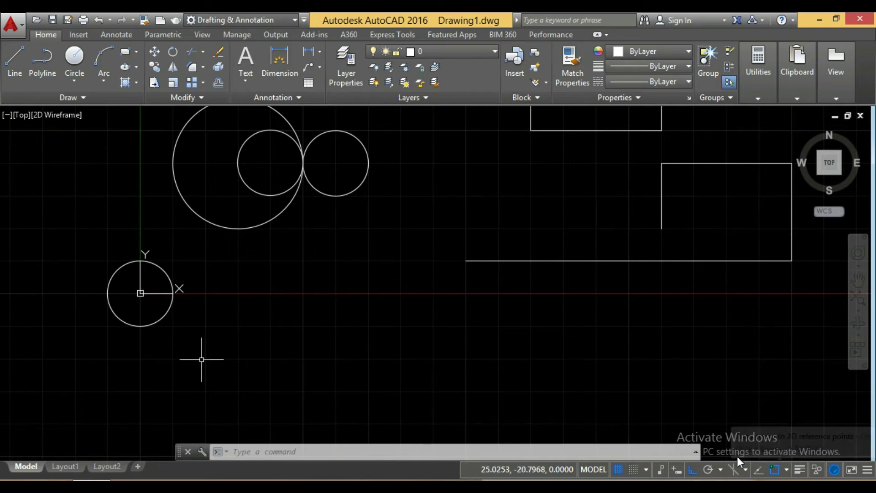
{"action": "middle_click_drag", "start_coordinate": [202, 359], "coordinate": [324, 358]}
{"action": "scroll", "coordinate": [322, 286], "scroll_direction": "up", "scroll_amount": 2}
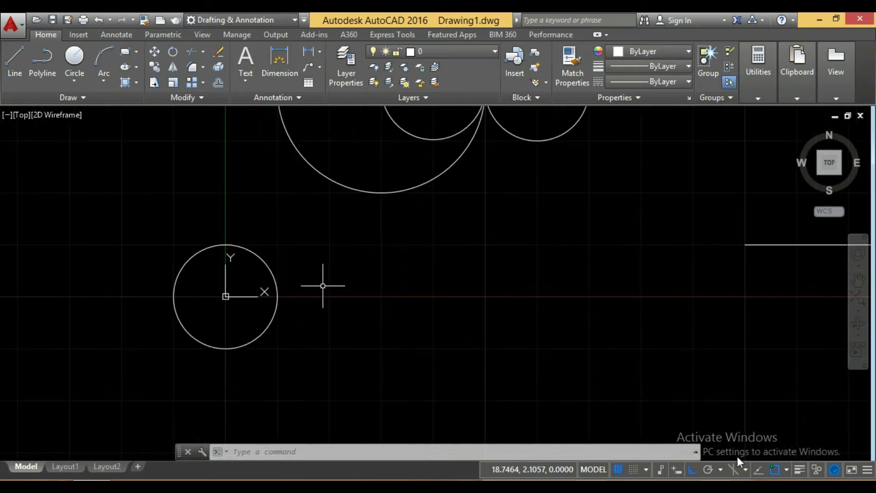
{"action": "left_click", "coordinate": [778, 469]}
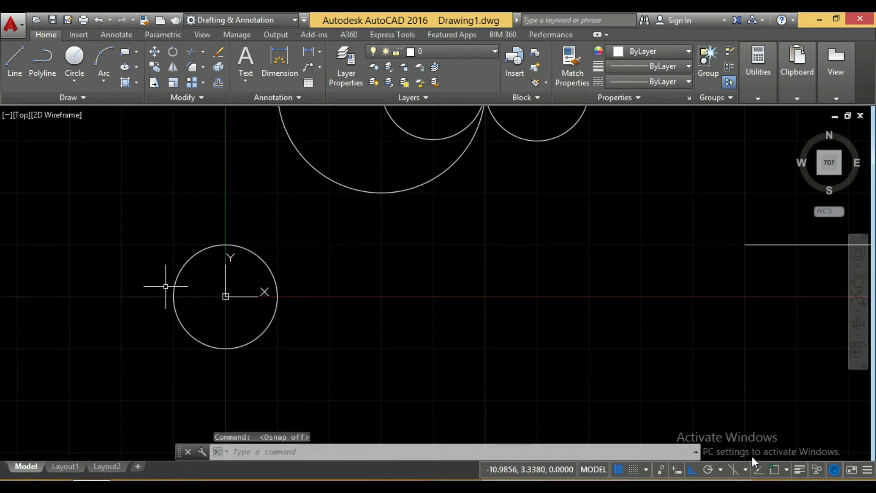
{"action": "middle_click_drag", "start_coordinate": [728, 349], "coordinate": [681, 343]}
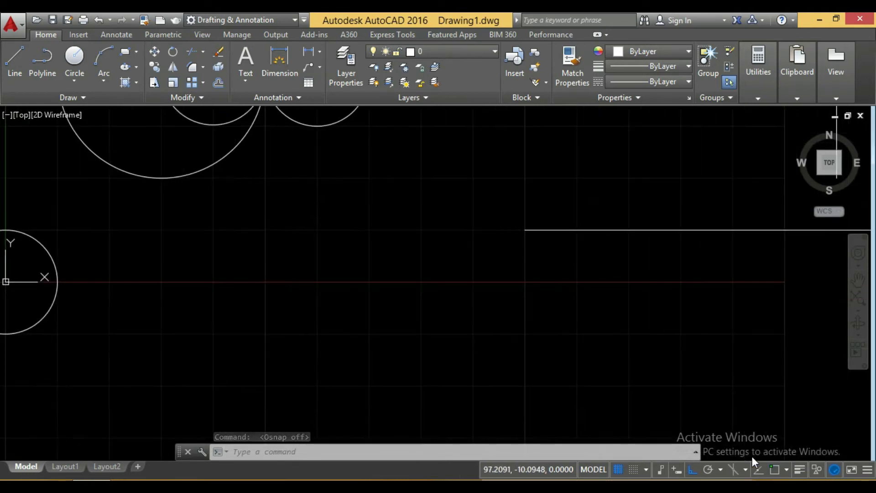
{"action": "middle_click_drag", "start_coordinate": [342, 311], "coordinate": [472, 325]}
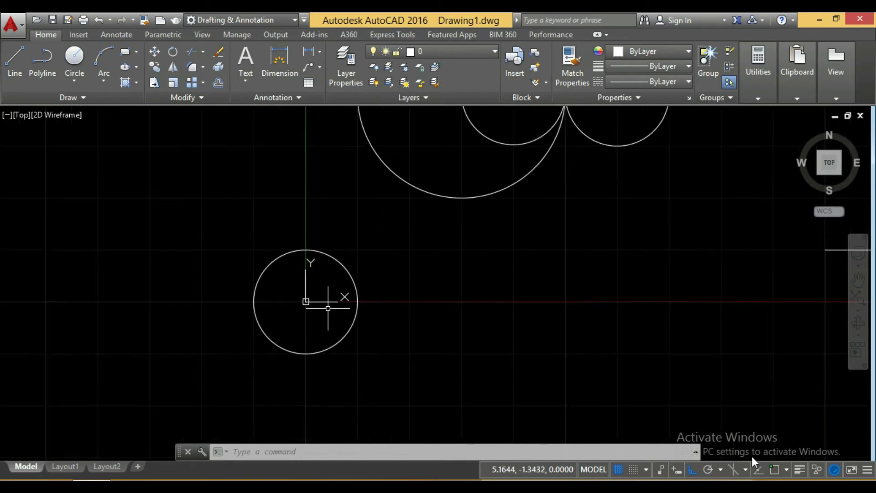
{"action": "mouse_move", "coordinate": [544, 352]}
{"action": "middle_mouse_down"}
{"action": "mouse_move", "coordinate": [338, 343]}
{"action": "mouse_move", "coordinate": [319, 454]}
{"action": "middle_mouse_up"}
{"action": "scroll", "coordinate": [402, 299], "scroll_direction": "down", "scroll_amount": 3}
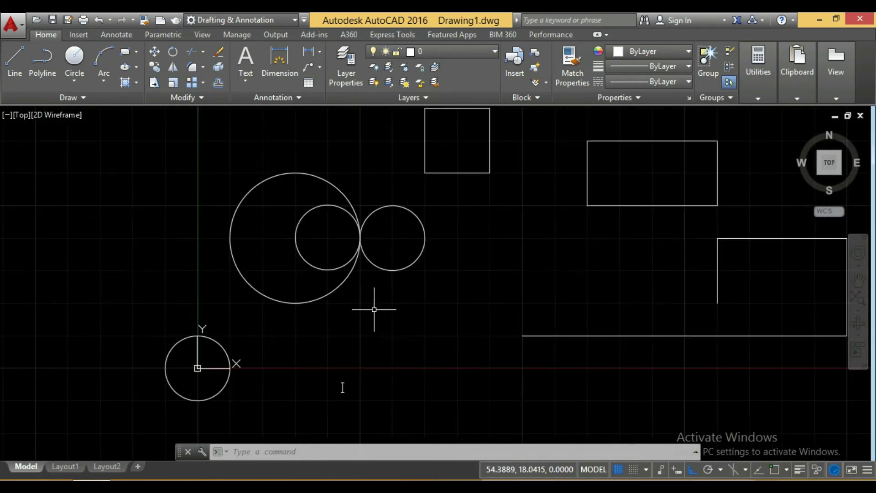
{"action": "middle_click_drag", "start_coordinate": [397, 284], "coordinate": [360, 302]}
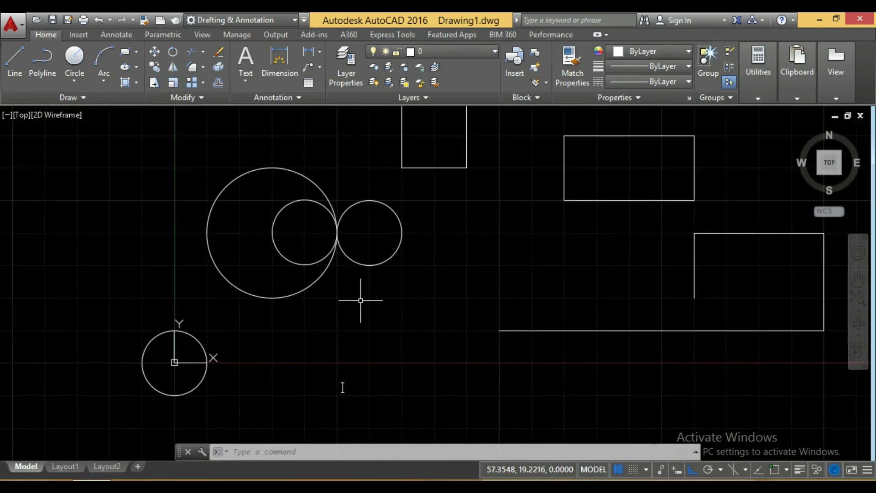
{"action": "middle_click_drag", "start_coordinate": [452, 319], "coordinate": [363, 297]}
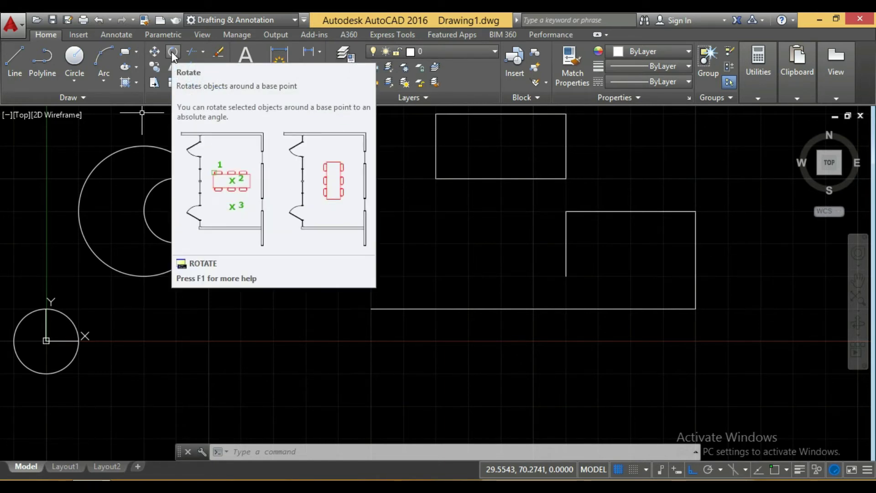
Rotate the upper-right rectangle 20 degrees about its lower-left corner, with Osnap on and Ortho off.
{"action": "left_click", "coordinate": [172, 51]}
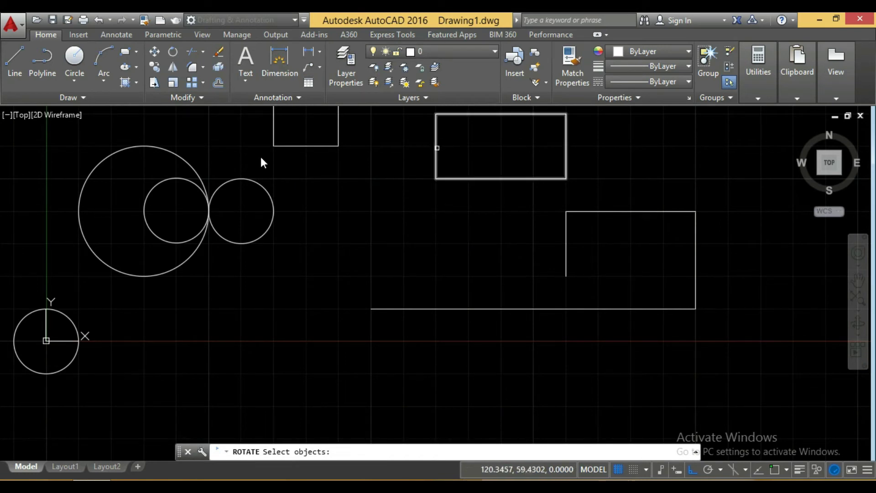
{"action": "left_click", "coordinate": [437, 144]}
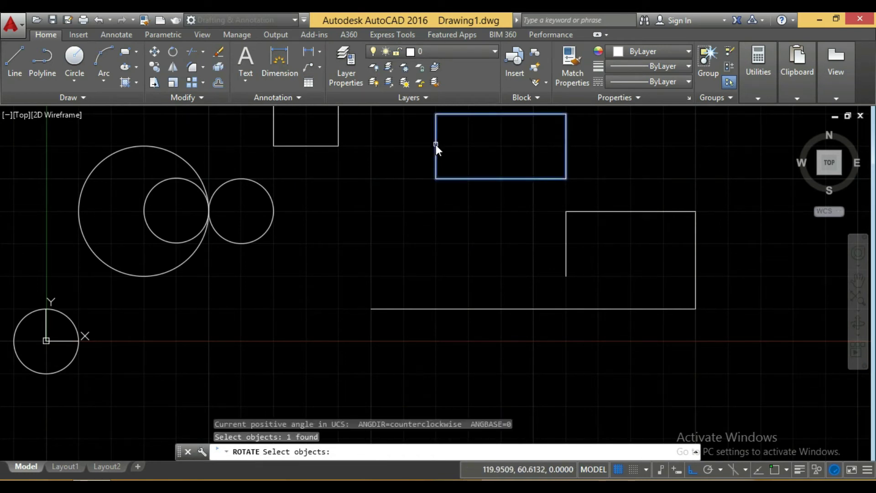
{"action": "key", "text": "Return"}
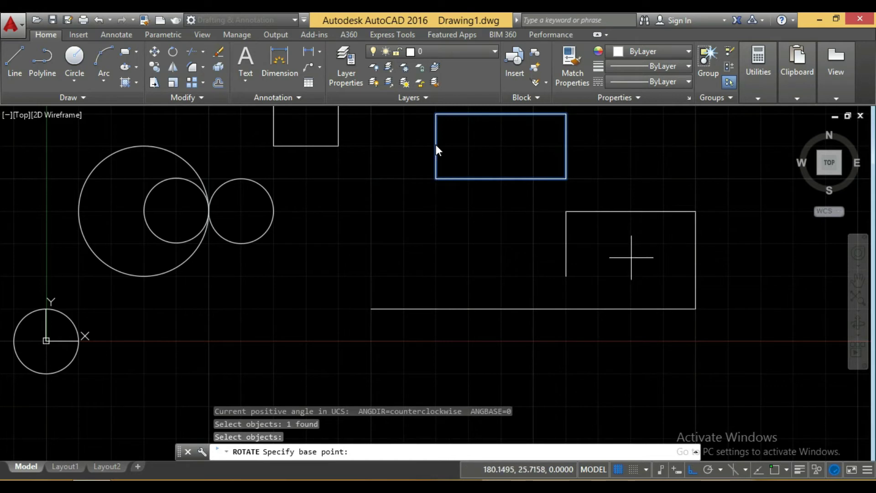
{"action": "left_click", "coordinate": [773, 467]}
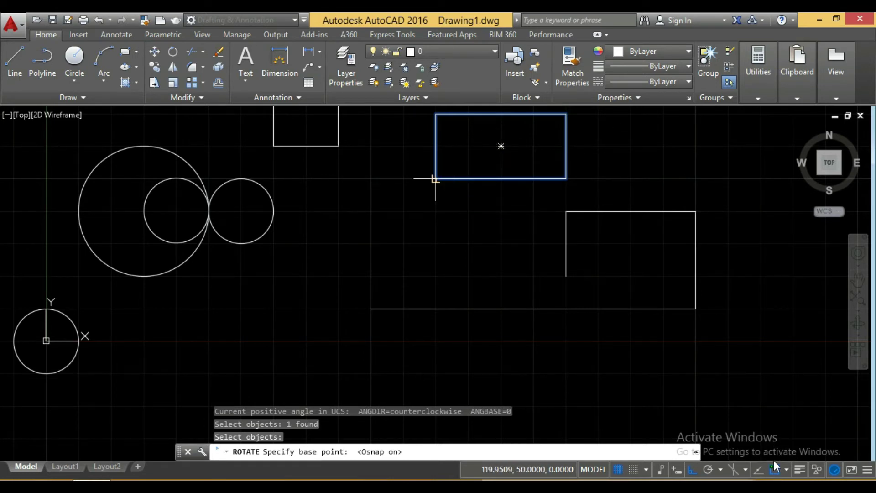
{"action": "left_click", "coordinate": [436, 179]}
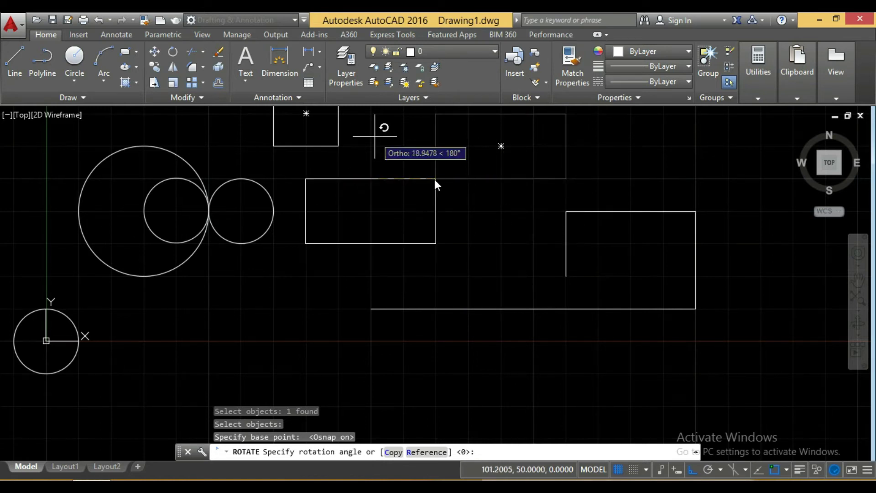
{"action": "scroll", "coordinate": [505, 165], "scroll_direction": "down", "scroll_amount": 2}
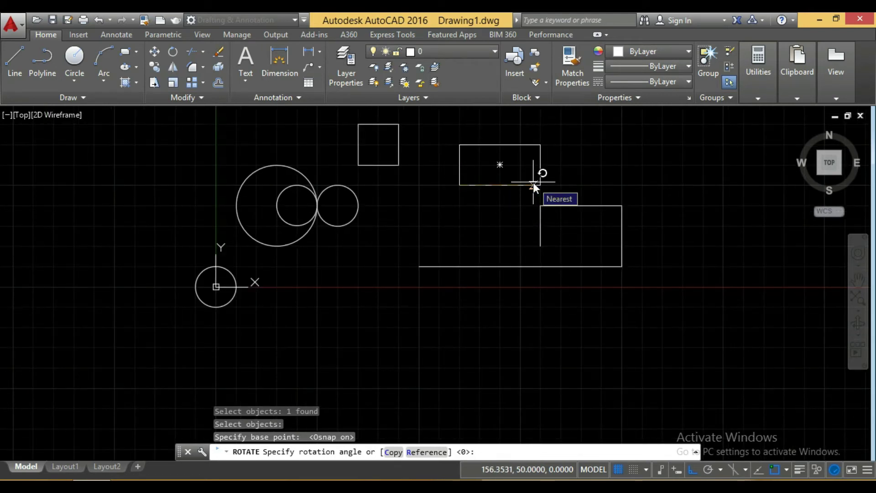
{"action": "key", "text": "F8"}
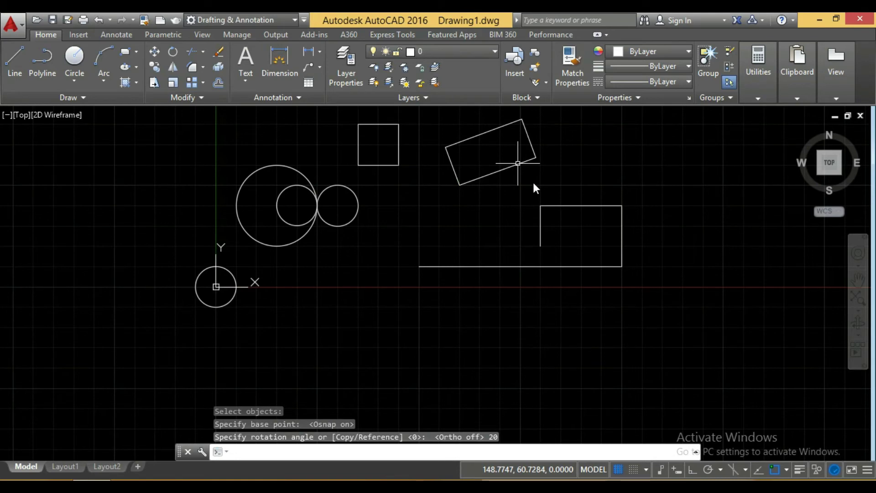
{"action": "scroll", "coordinate": [534, 196], "scroll_direction": "up", "scroll_amount": 2}
{"action": "middle_click_drag", "start_coordinate": [487, 186], "coordinate": [448, 316]}
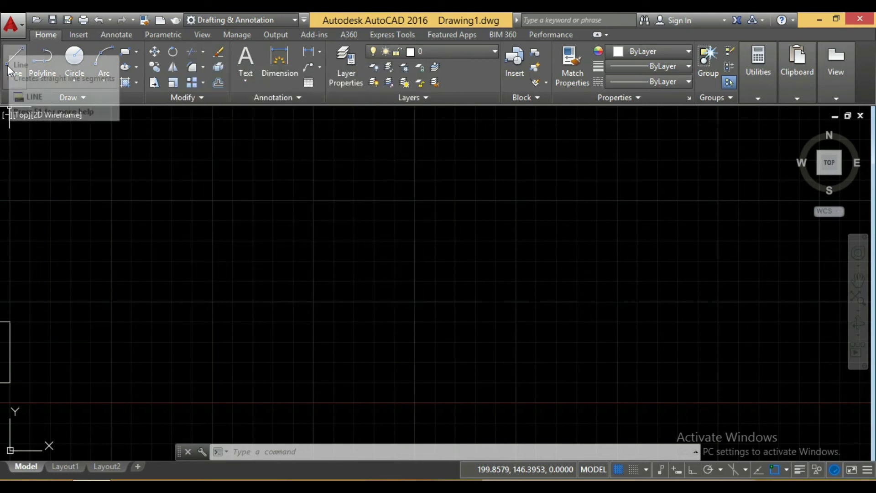
Draw a horizontal line in the empty area with Ortho on.
{"action": "left_click", "coordinate": [8, 64]}
{"action": "left_click", "coordinate": [133, 256]}
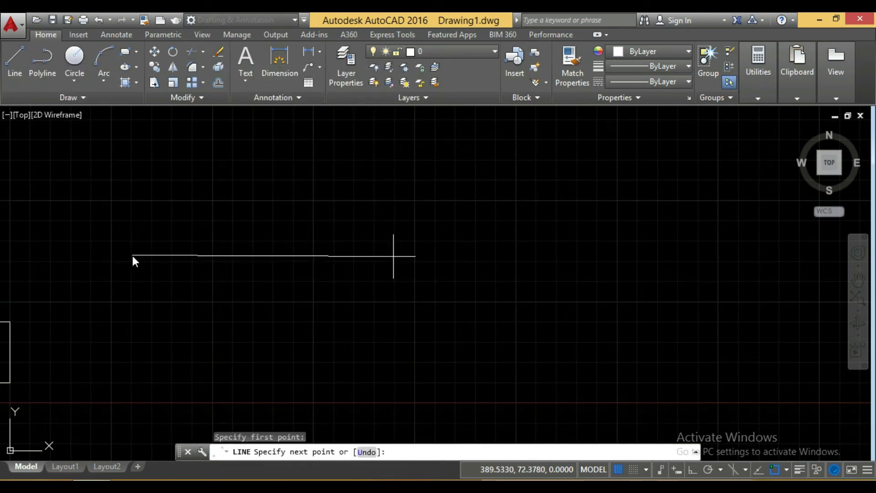
{"action": "key", "text": "F8"}
{"action": "left_click", "coordinate": [393, 256]}
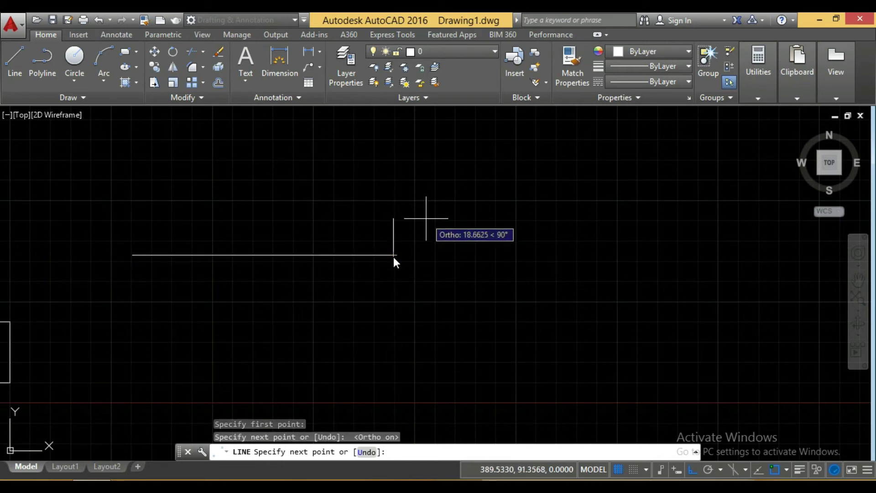
{"action": "right_click", "coordinate": [393, 257]}
{"action": "left_click", "coordinate": [439, 231]}
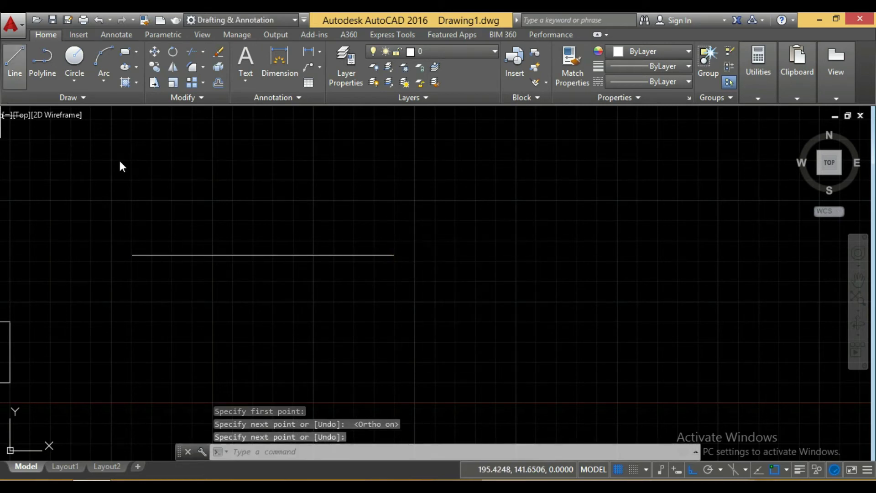
Draw a vertical line crossing the horizontal one from below to above.
{"action": "key", "text": "Return"}
{"action": "left_click", "coordinate": [319, 307]}
{"action": "left_click", "coordinate": [319, 209]}
{"action": "right_click", "coordinate": [365, 197]}
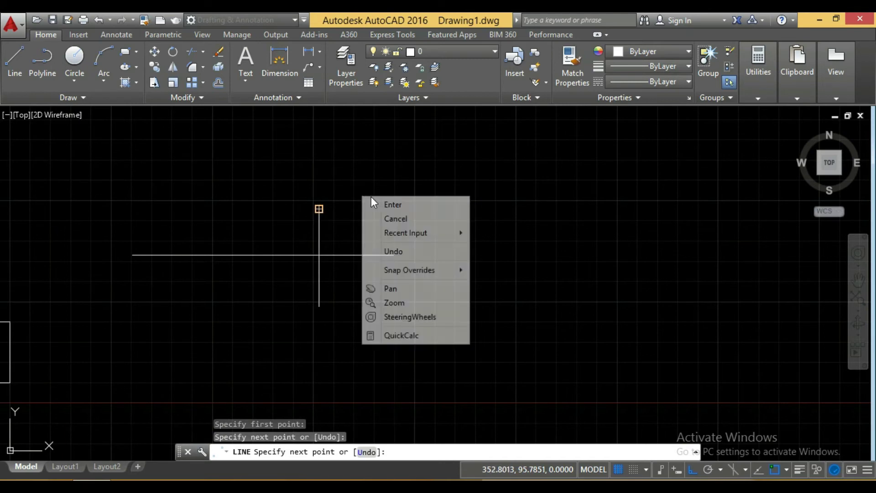
{"action": "left_click", "coordinate": [378, 204]}
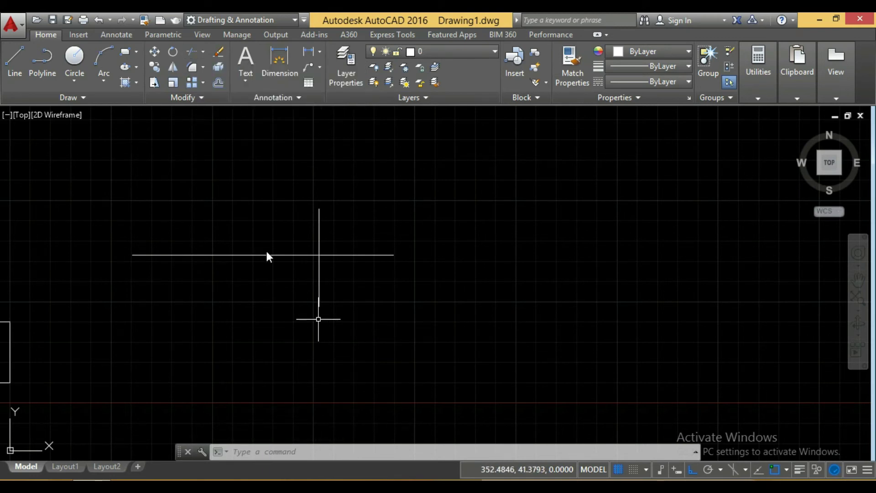
Trim the vertical line's upper part back to the horizontal line with TR.
{"action": "type", "text": "t"}
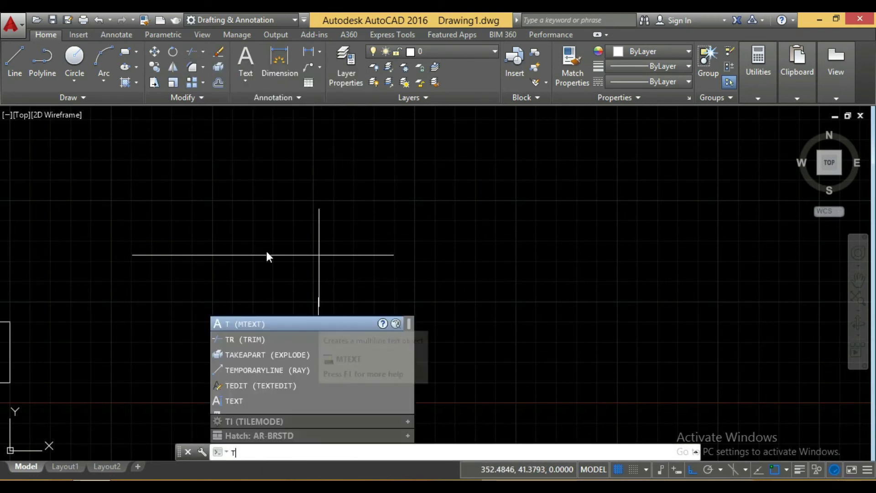
{"action": "type", "text": "r"}
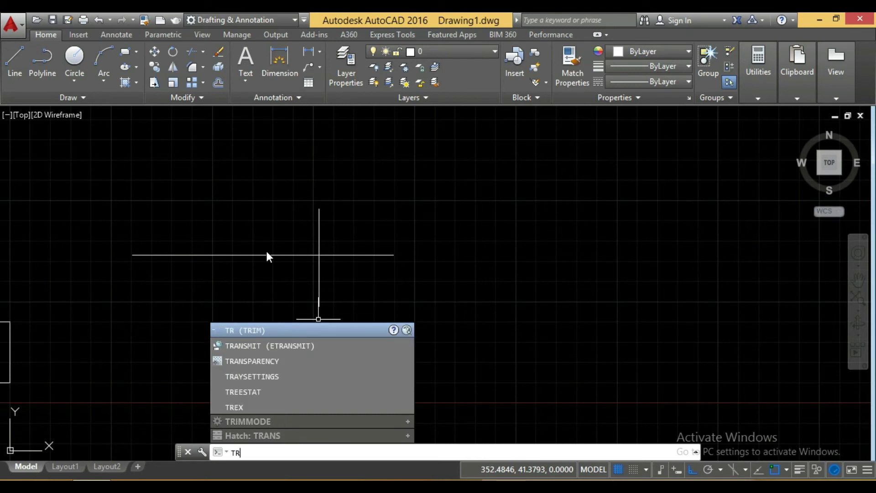
{"action": "key", "text": "Return"}
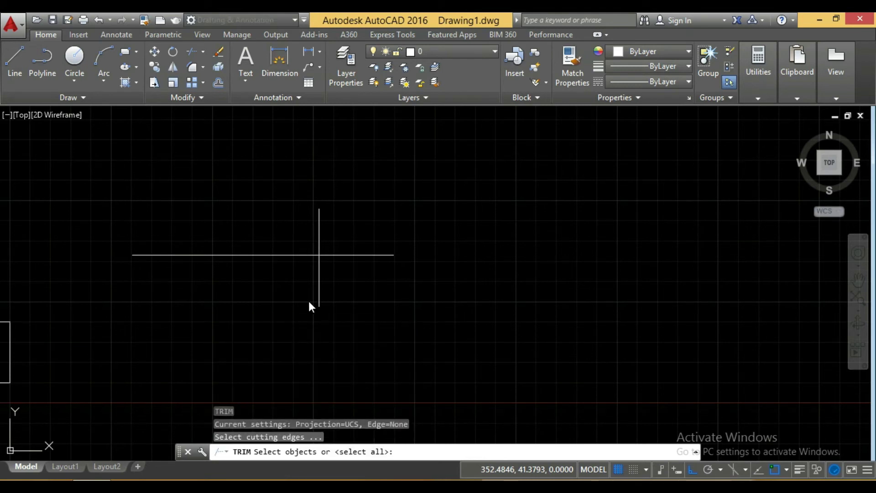
{"action": "left_click", "coordinate": [310, 255]}
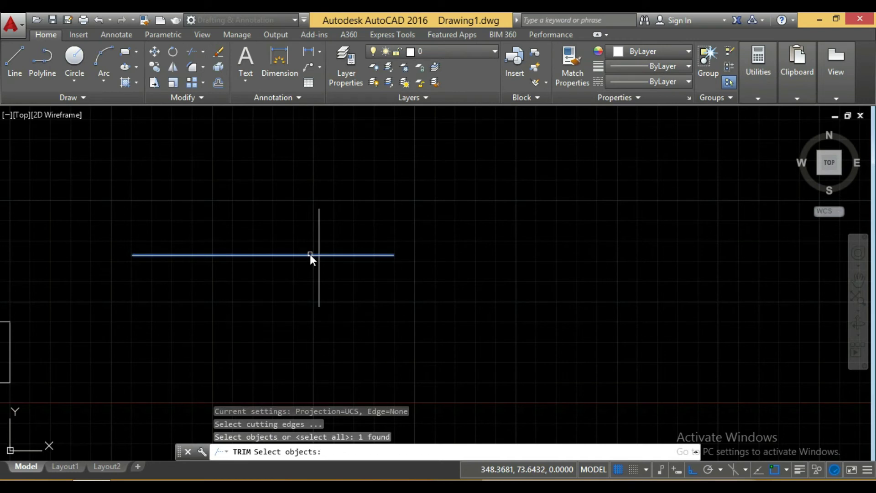
{"action": "key", "text": "Return"}
{"action": "left_click", "coordinate": [310, 253]}
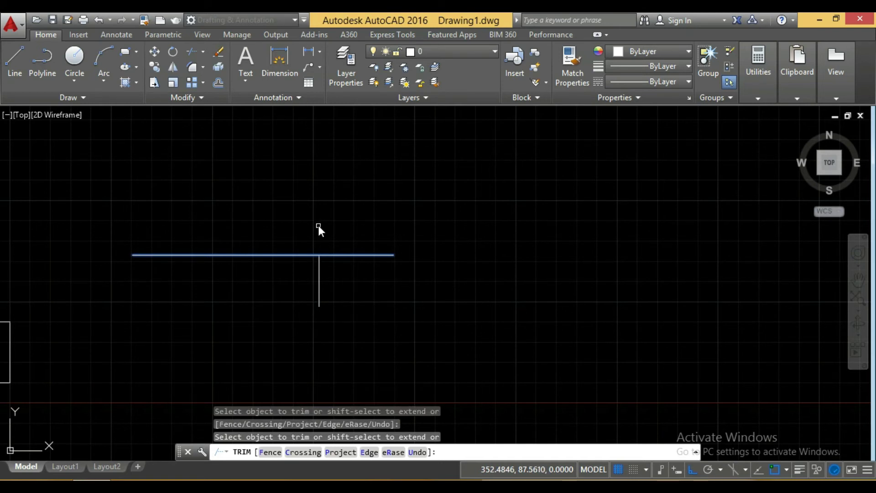
{"action": "left_click", "coordinate": [342, 254]}
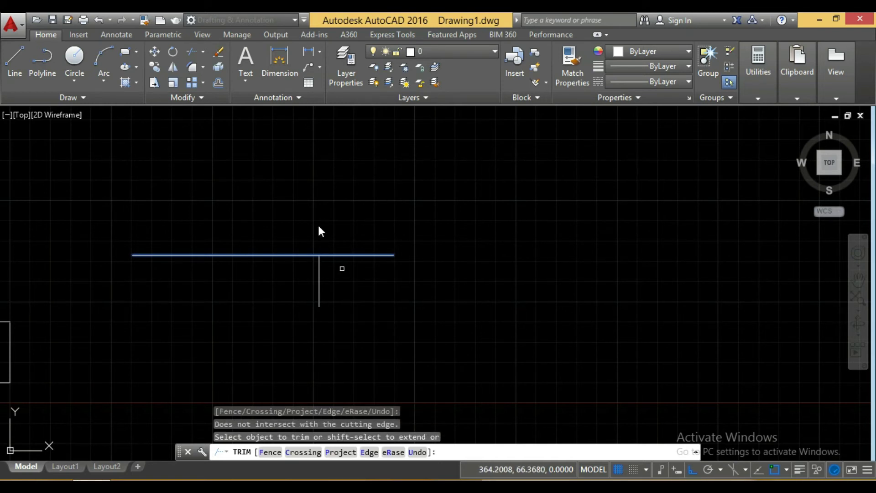
{"action": "key", "text": "Return"}
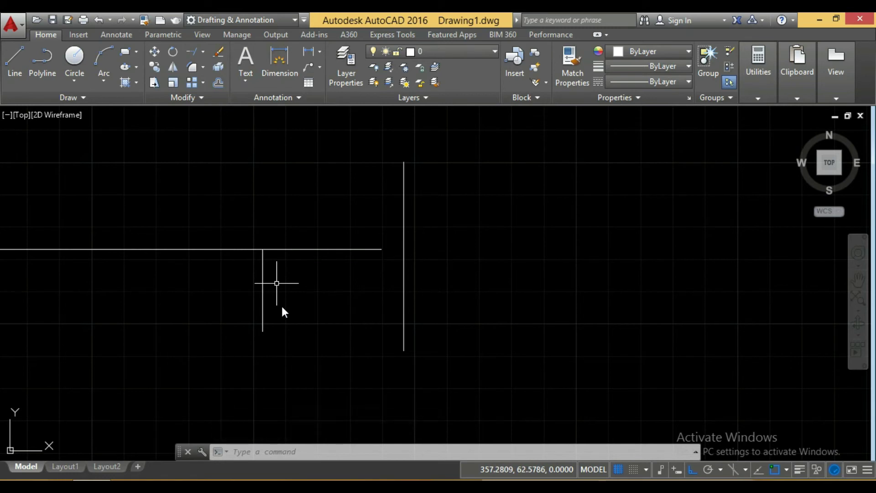
Extend the horizontal line's right end to the tall vertical line boundary.
{"action": "type", "text": "EX"}
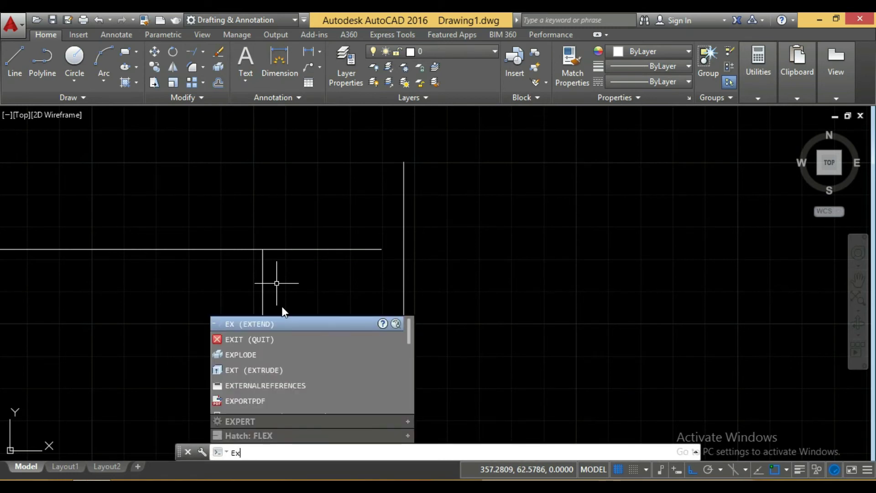
{"action": "key", "text": "Return"}
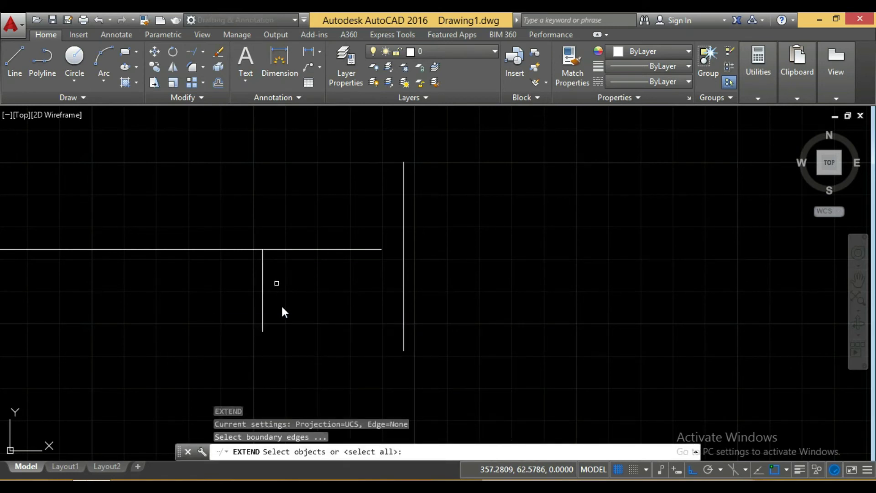
{"action": "left_click", "coordinate": [405, 211]}
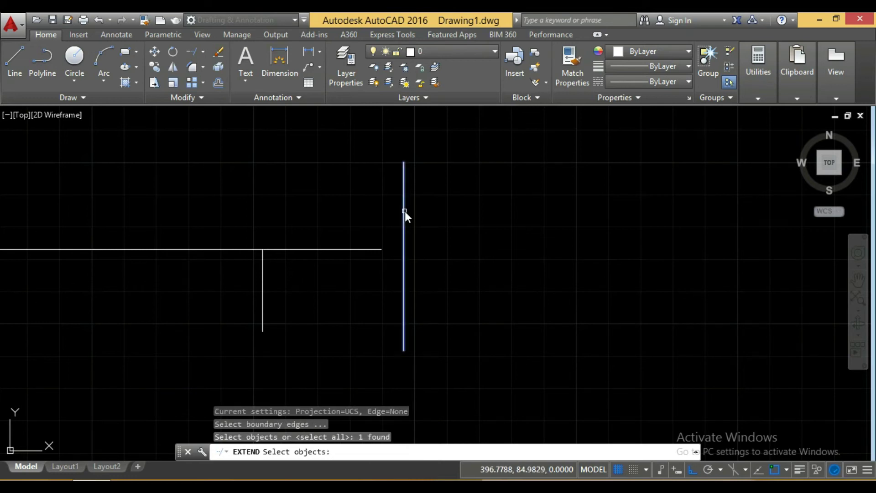
{"action": "key", "text": "Return"}
{"action": "left_click", "coordinate": [405, 212]}
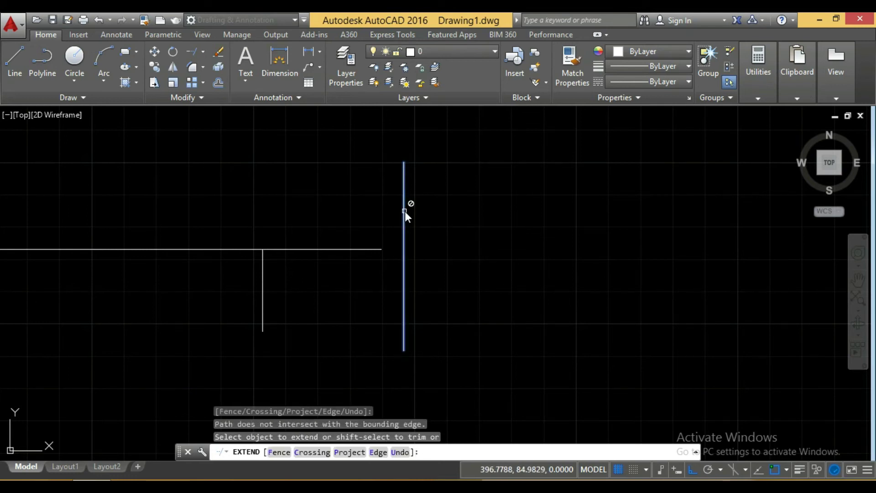
{"action": "left_click", "coordinate": [373, 248]}
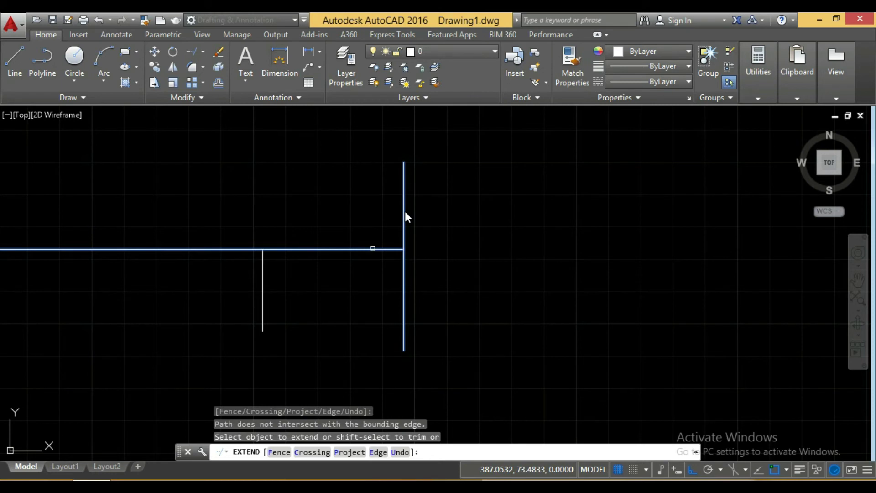
{"action": "key", "text": "ctrl+z"}
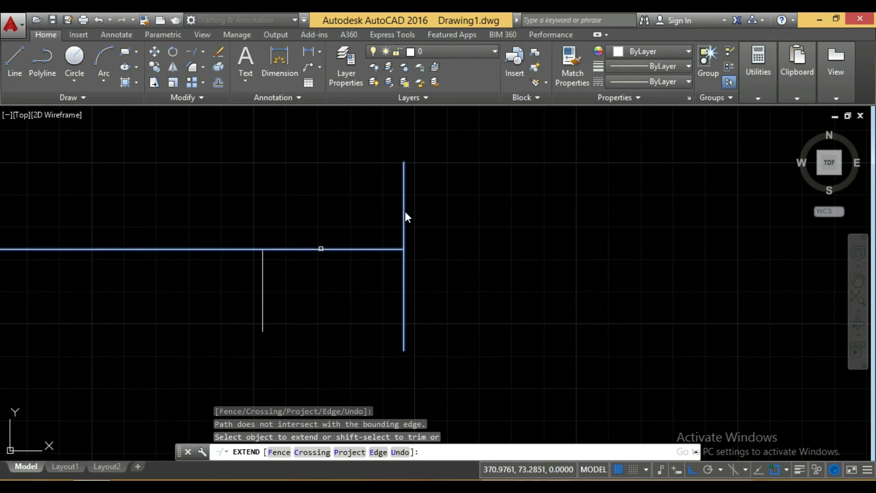
{"action": "left_click", "coordinate": [322, 249]}
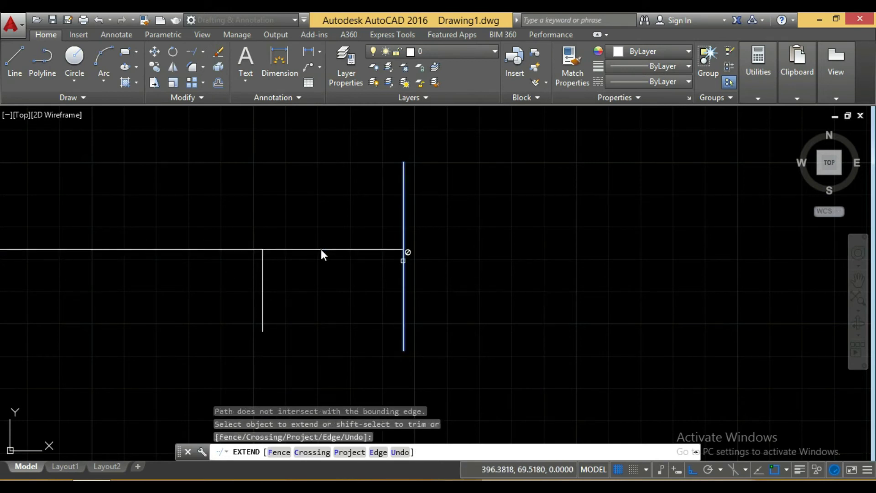
{"action": "key", "text": "Return"}
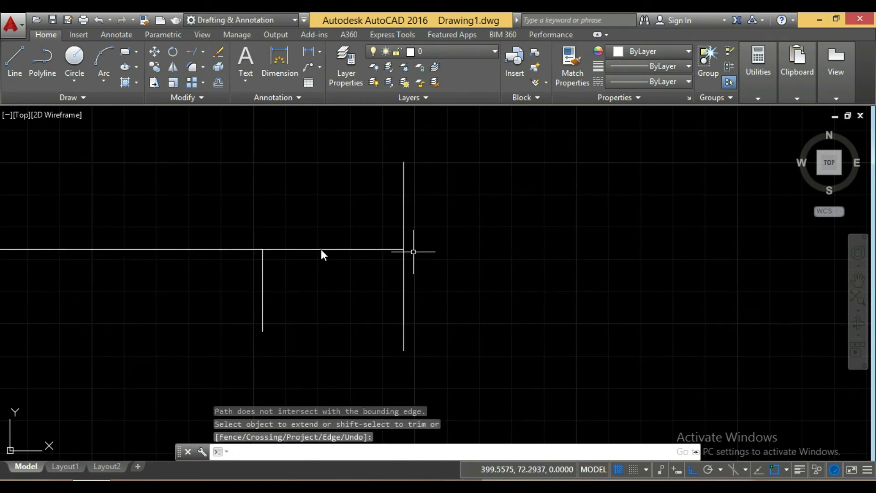
{"action": "mouse_move", "coordinate": [472, 210]}
{"action": "middle_mouse_down"}
{"action": "mouse_move", "coordinate": [382, 209]}
{"action": "mouse_move", "coordinate": [813, 227]}
{"action": "mouse_move", "coordinate": [498, 220]}
{"action": "mouse_move", "coordinate": [442, 228]}
{"action": "middle_mouse_up"}
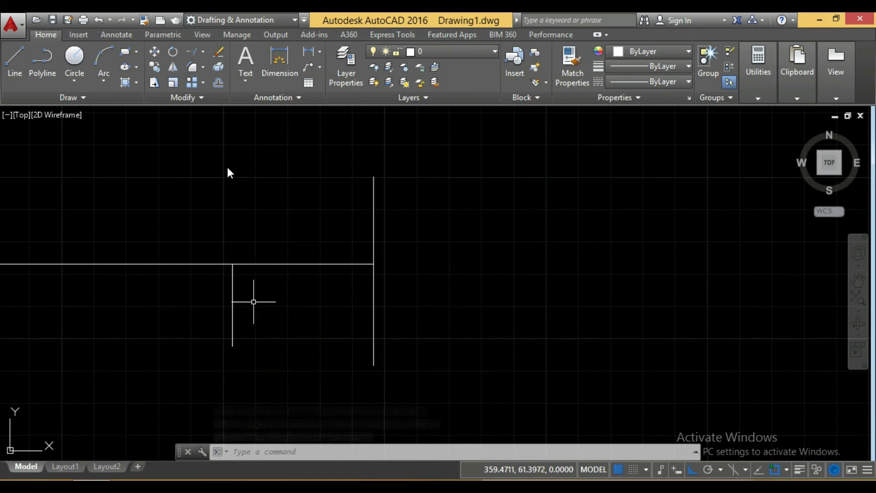
Trim the right vertical line above the horizontal cutting edge, forming a corner.
{"action": "type", "text": "tr"}
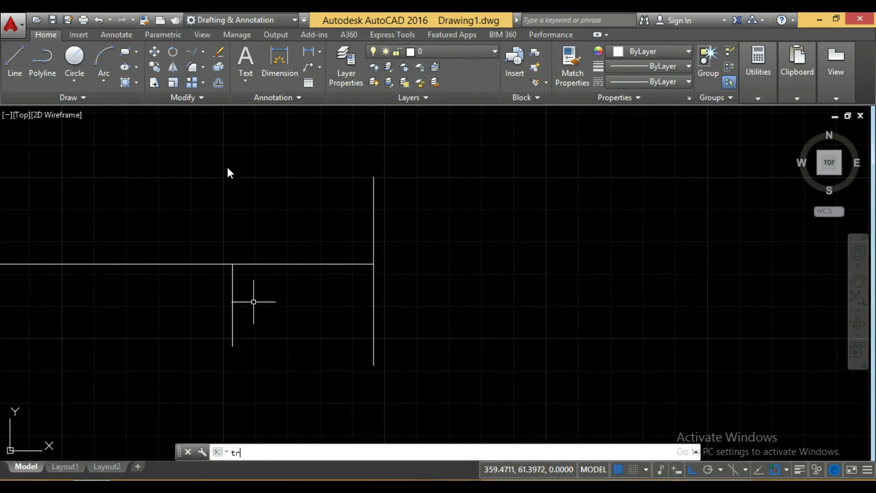
{"action": "key", "text": "Return"}
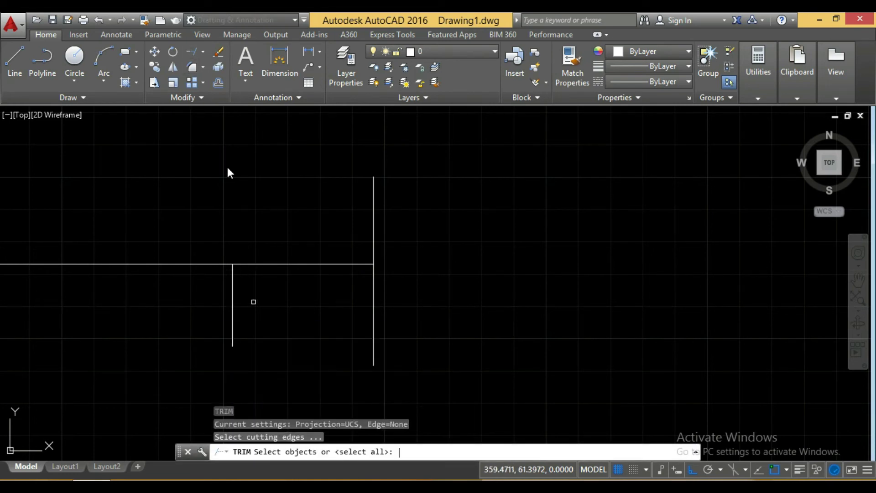
{"action": "left_click", "coordinate": [309, 264]}
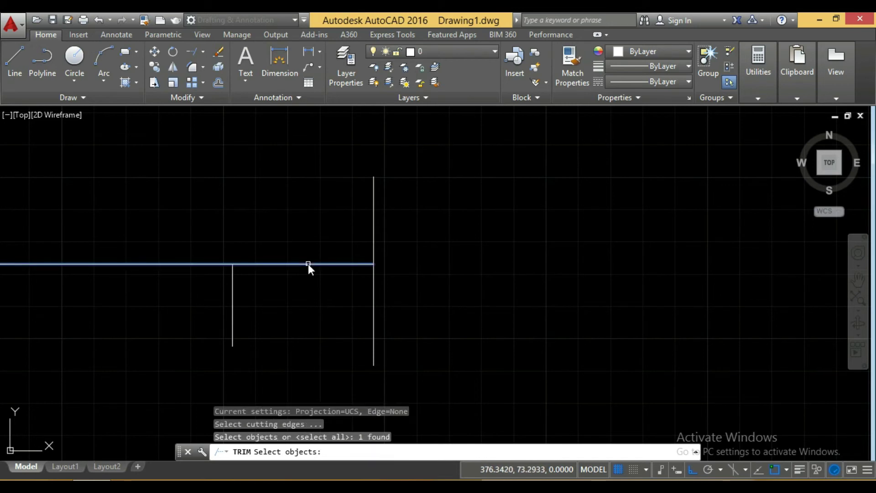
{"action": "key", "text": "Return"}
{"action": "left_click", "coordinate": [308, 264]}
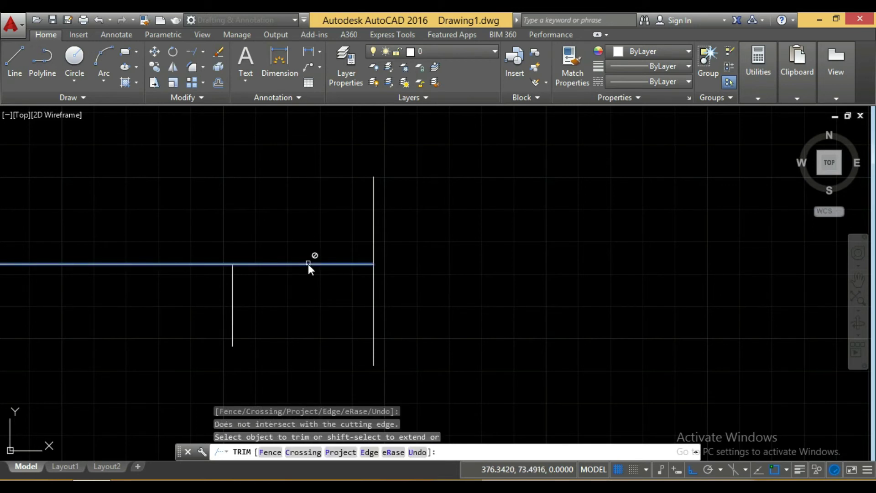
{"action": "left_click", "coordinate": [374, 215]}
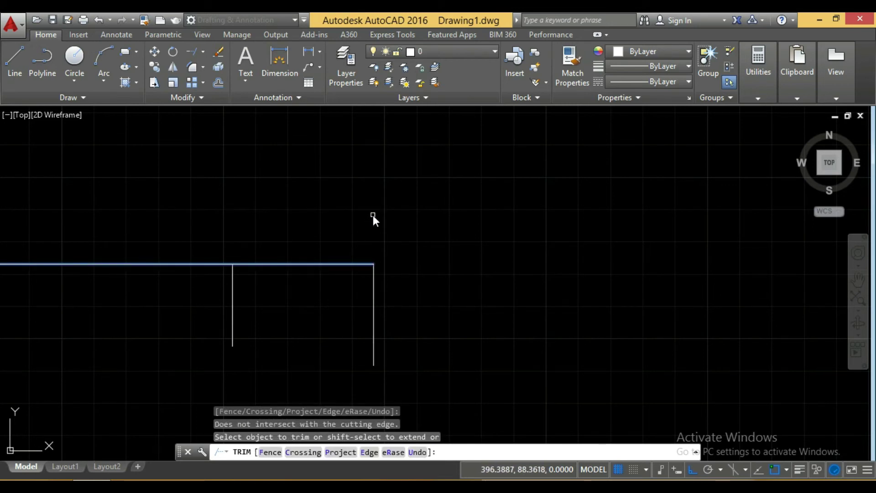
{"action": "key", "text": "Return"}
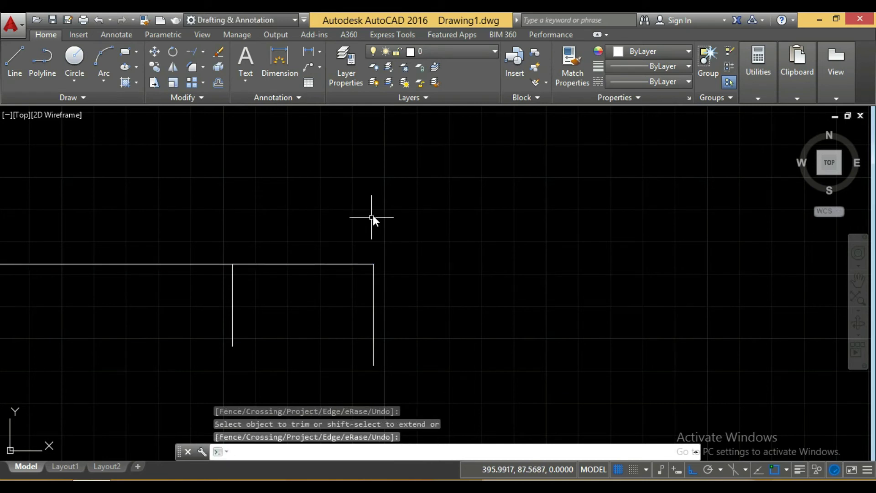
{"action": "middle_click_drag", "start_coordinate": [391, 337], "coordinate": [271, 294]}
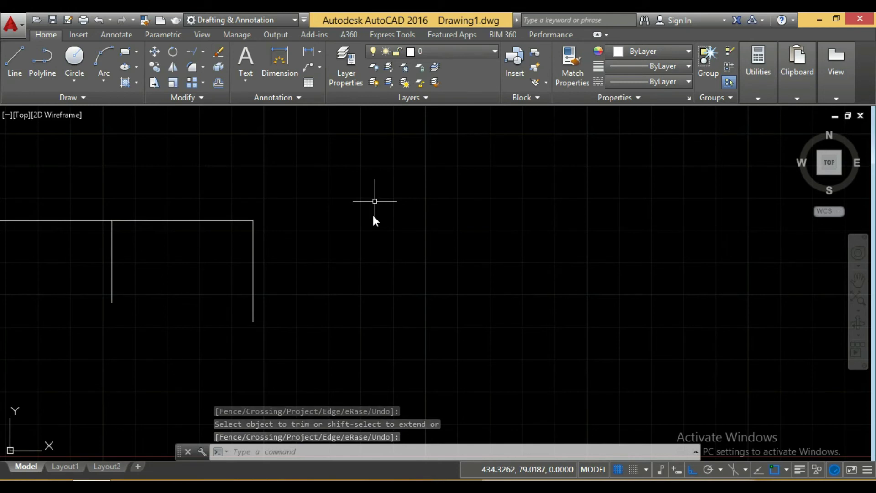
{"action": "middle_click_drag", "start_coordinate": [360, 279], "coordinate": [207, 304]}
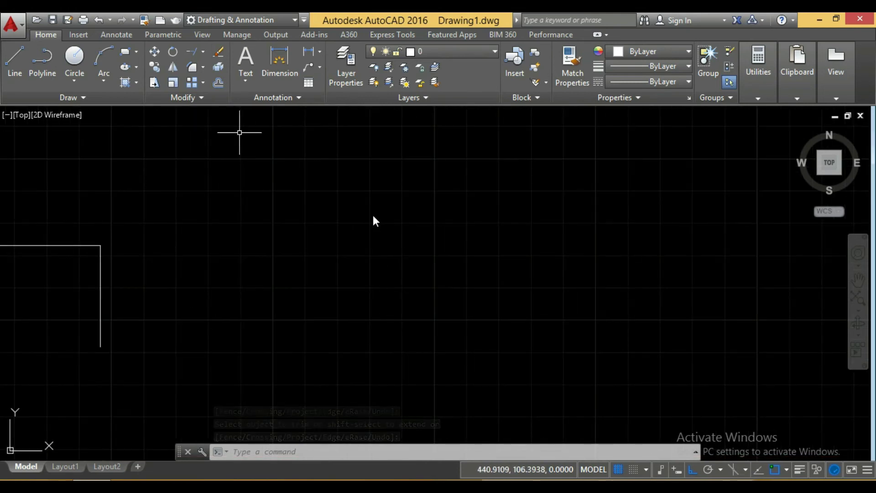
Erase the corner's vertical line.
{"action": "left_click", "coordinate": [220, 54]}
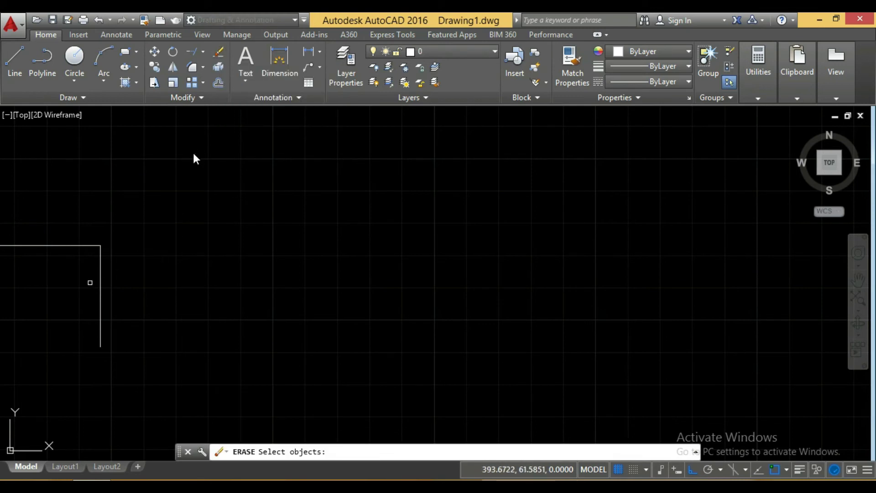
{"action": "left_click", "coordinate": [99, 274]}
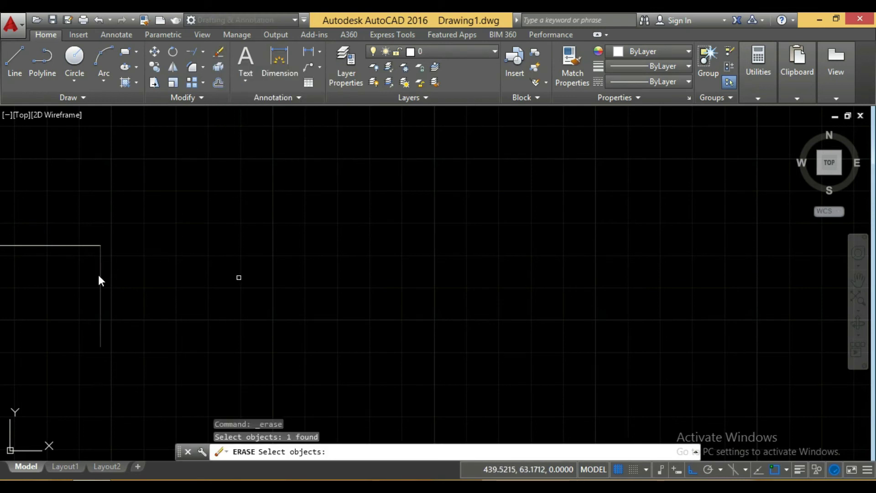
{"action": "key", "text": "Return"}
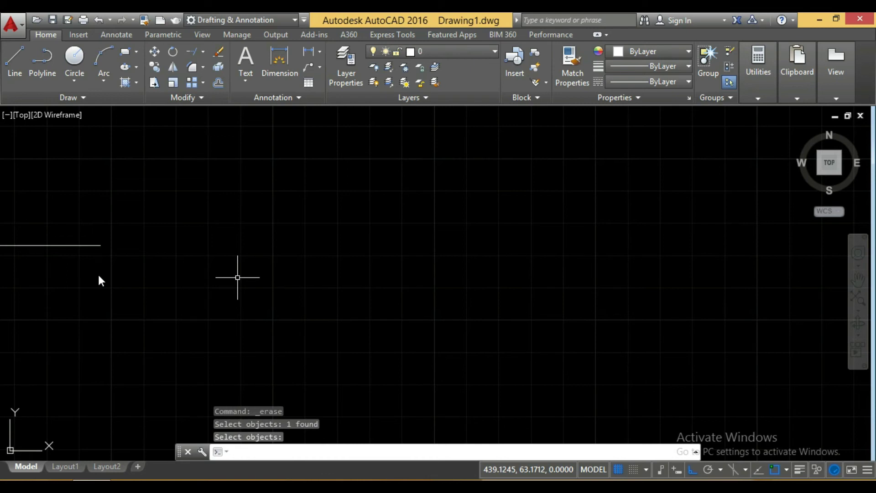
{"action": "type", "text": "e"}
Erase the long horizontal line, leaving only the short vertical line.
{"action": "key", "text": "Return"}
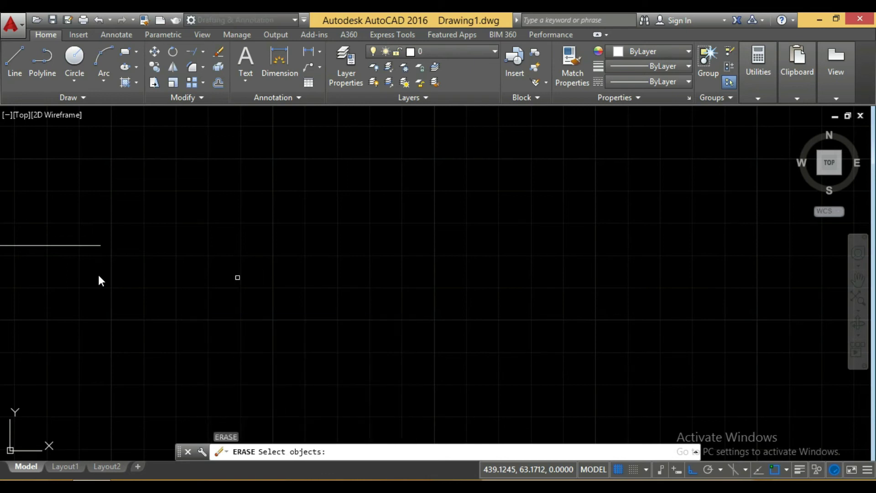
{"action": "middle_click_drag", "start_coordinate": [238, 277], "coordinate": [490, 266]}
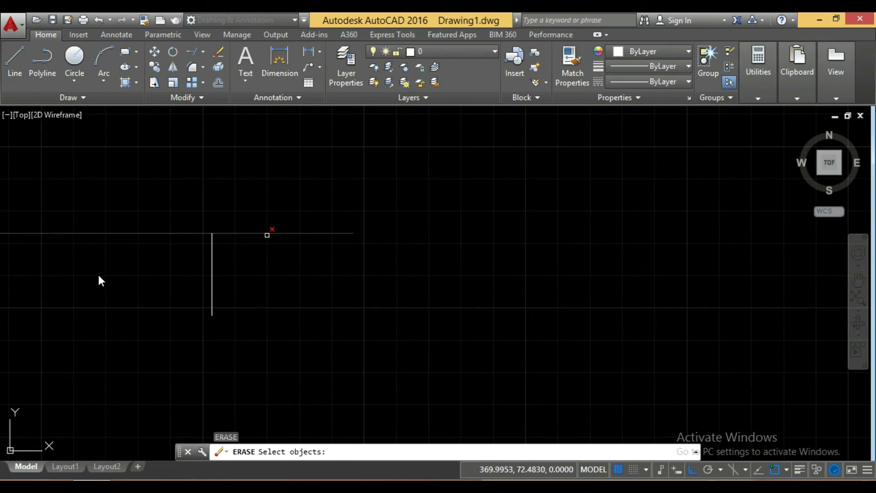
{"action": "left_click", "coordinate": [267, 235]}
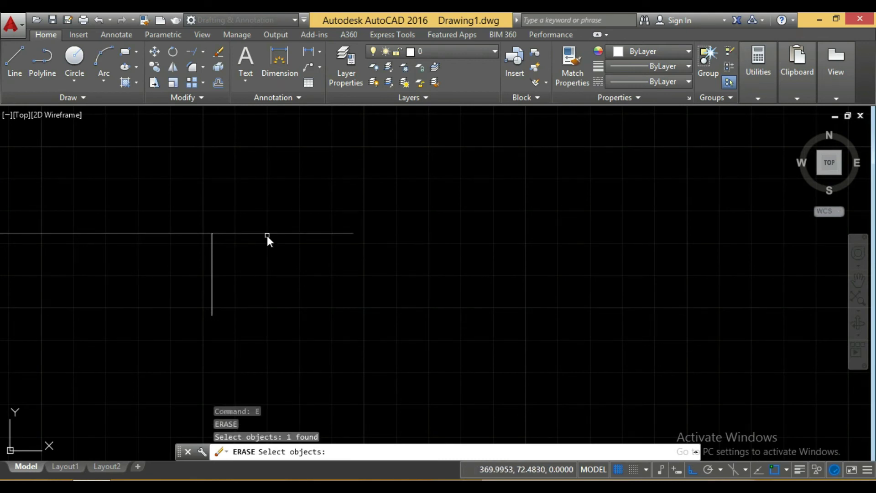
{"action": "key", "text": "Return"}
{"action": "scroll", "coordinate": [267, 235], "scroll_direction": "down", "scroll_amount": 3}
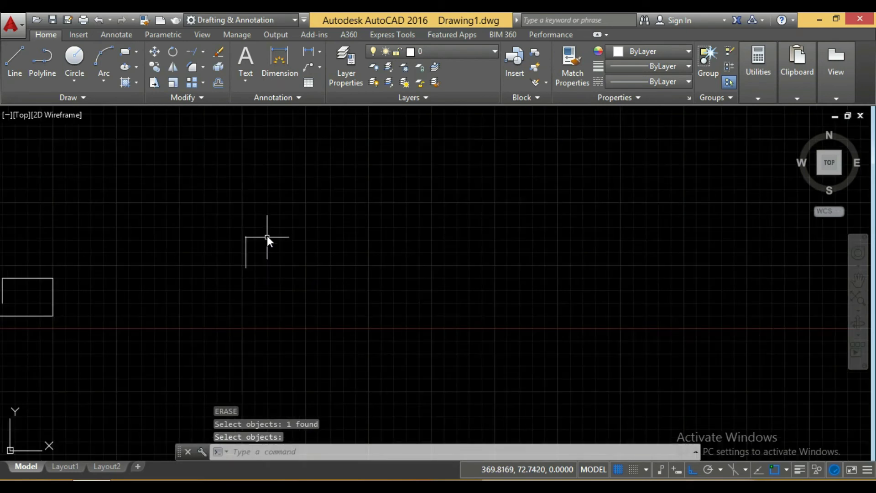
{"action": "middle_click_drag", "start_coordinate": [387, 286], "coordinate": [577, 299]}
{"action": "scroll", "coordinate": [470, 298], "scroll_direction": "up", "scroll_amount": 2}
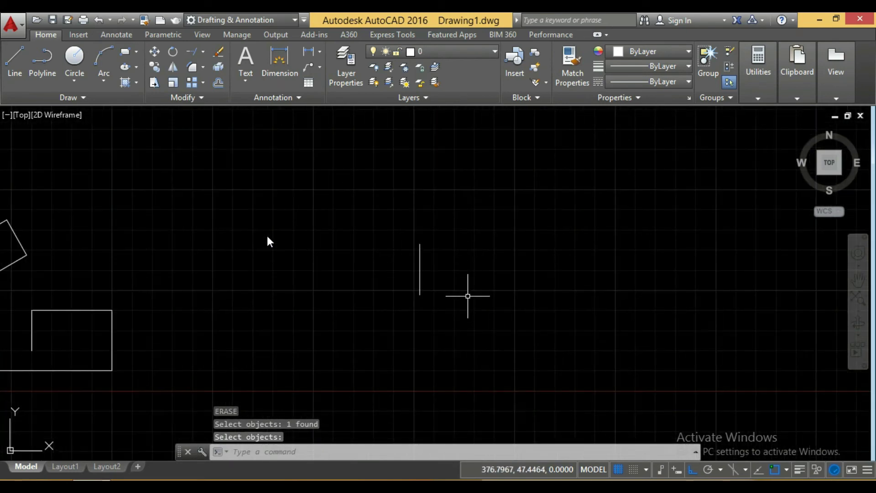
{"action": "middle_click_drag", "start_coordinate": [470, 297], "coordinate": [217, 303]}
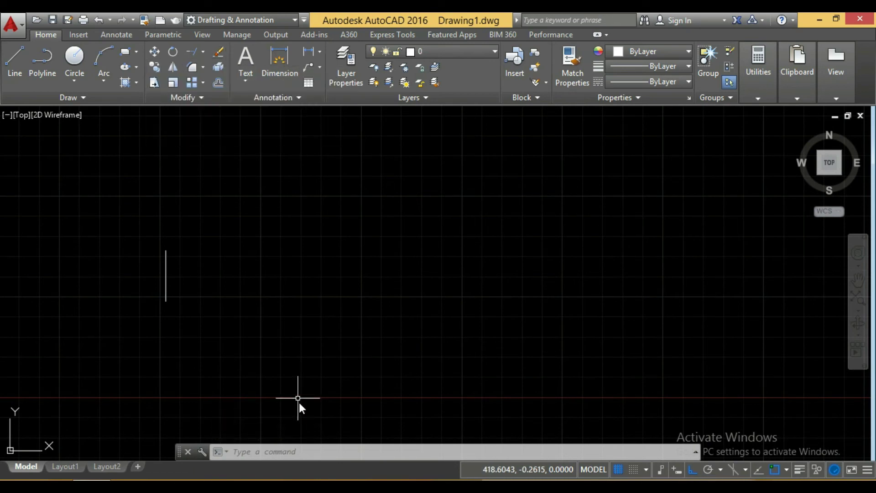
Copy the vertical line from its bottom end to seven points rightward along a row.
{"action": "type", "text": "c"}
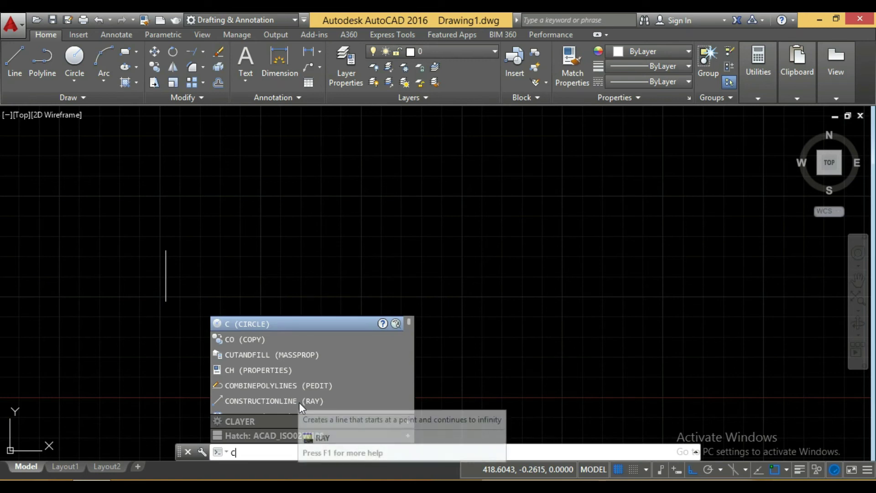
{"action": "type", "text": "t o"}
{"action": "key", "text": "Return"}
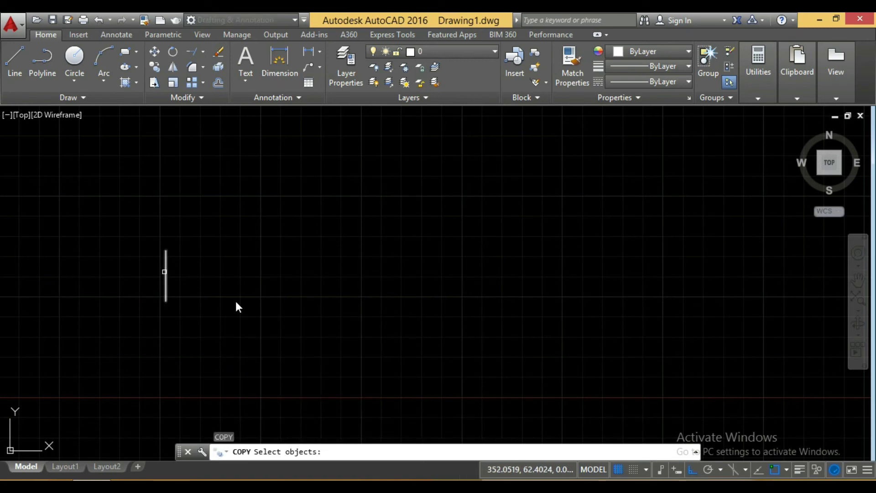
{"action": "left_click", "coordinate": [165, 273]}
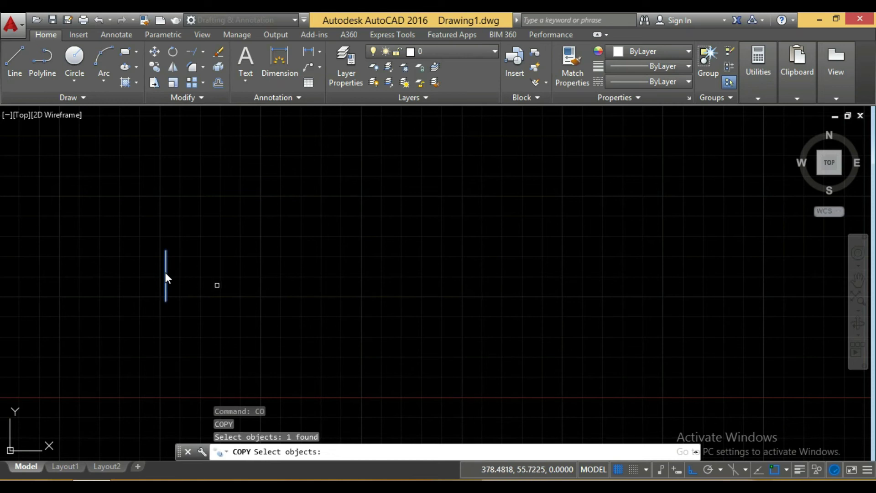
{"action": "key", "text": "Return"}
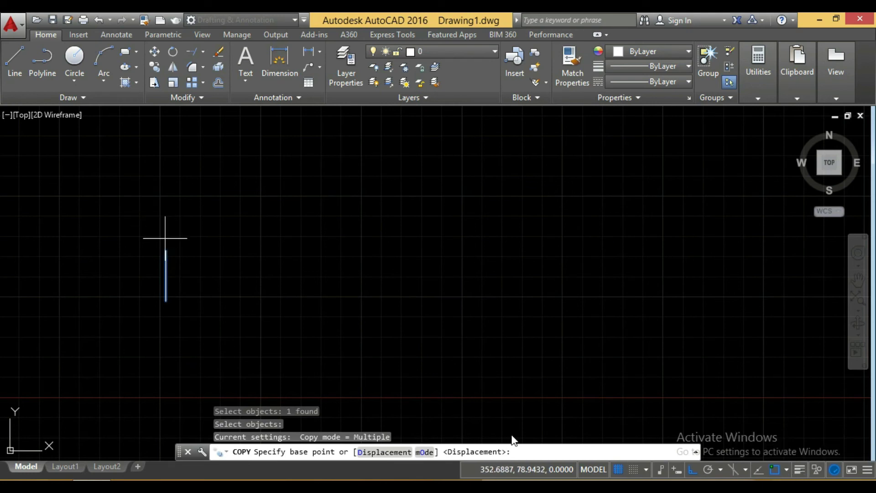
{"action": "left_click", "coordinate": [164, 302]}
{"action": "left_click", "coordinate": [256, 304]}
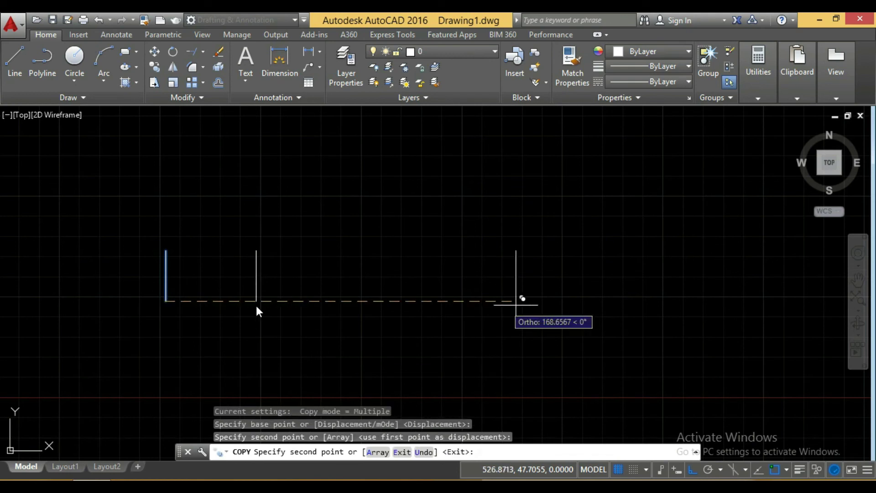
{"action": "left_click", "coordinate": [328, 299]}
{"action": "left_click", "coordinate": [414, 307]}
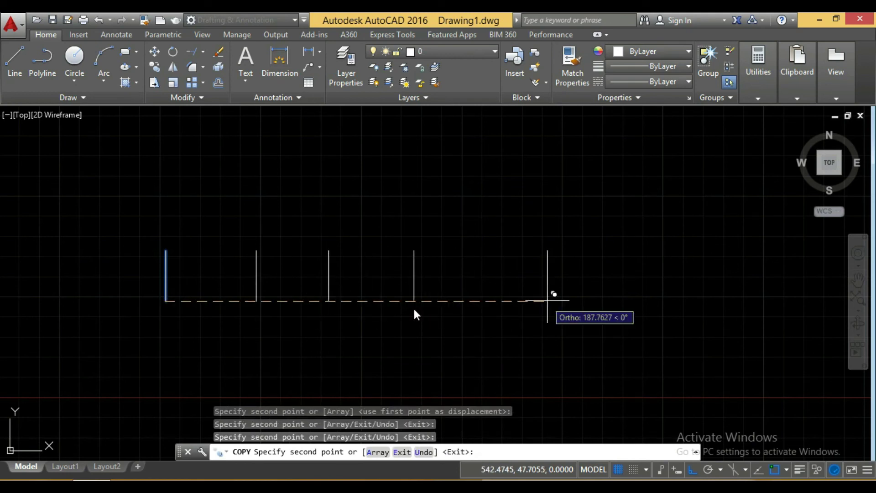
{"action": "left_click", "coordinate": [547, 304]}
{"action": "left_click", "coordinate": [644, 310]}
{"action": "left_click", "coordinate": [498, 325]}
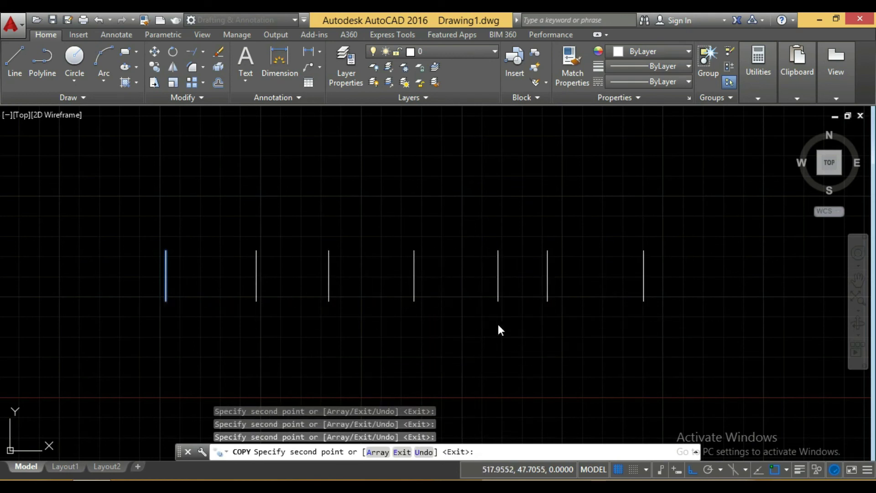
{"action": "left_click", "coordinate": [456, 328]}
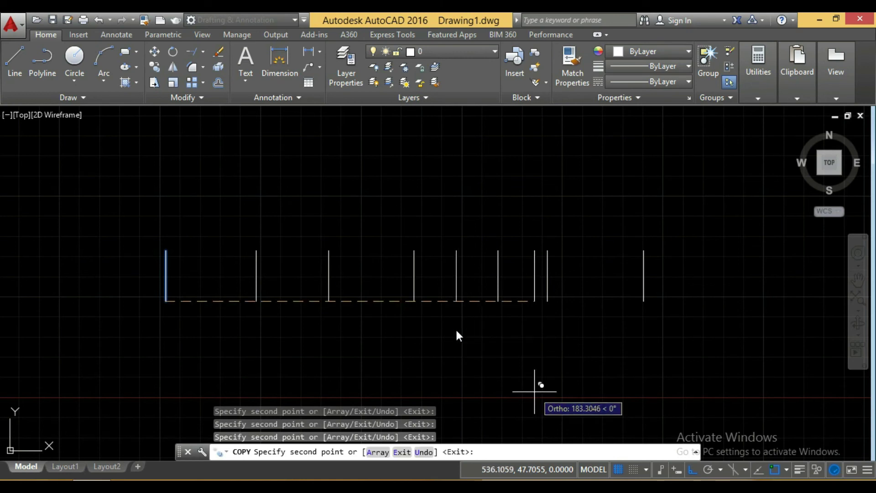
{"action": "key", "text": "Escape"}
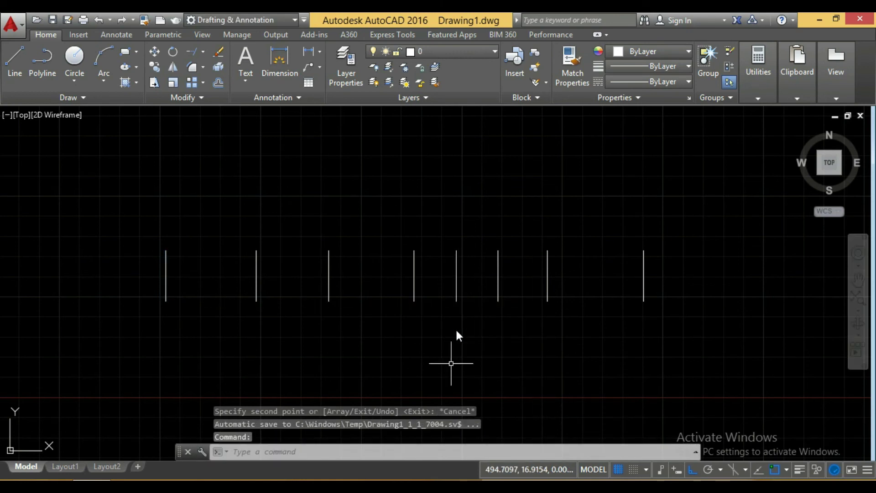
Bring the small circle at the origin into view and select it.
{"action": "middle_click_drag", "start_coordinate": [359, 333], "coordinate": [625, 248]}
{"action": "scroll", "coordinate": [624, 249], "scroll_direction": "down", "scroll_amount": 2}
{"action": "middle_click_drag", "start_coordinate": [326, 300], "coordinate": [555, 317]}
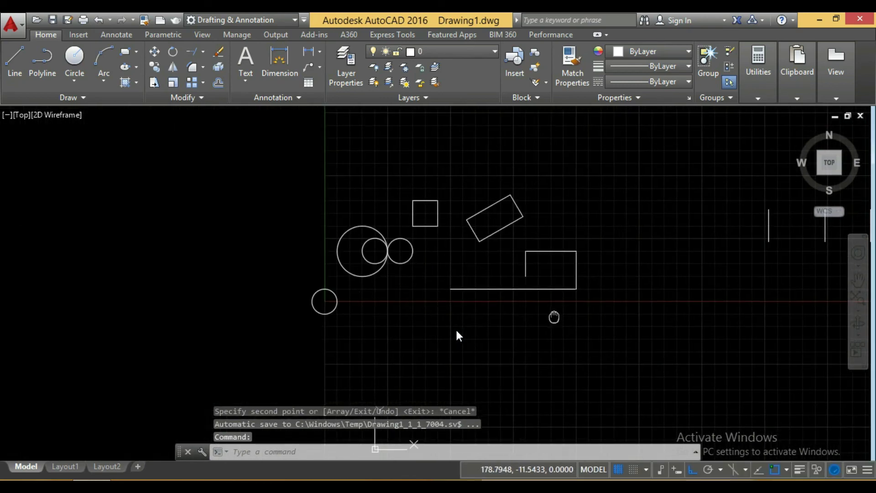
{"action": "scroll", "coordinate": [554, 317], "scroll_direction": "up", "scroll_amount": 2}
{"action": "middle_click_drag", "start_coordinate": [305, 278], "coordinate": [360, 261]}
{"action": "scroll", "coordinate": [360, 261], "scroll_direction": "up", "scroll_amount": 3}
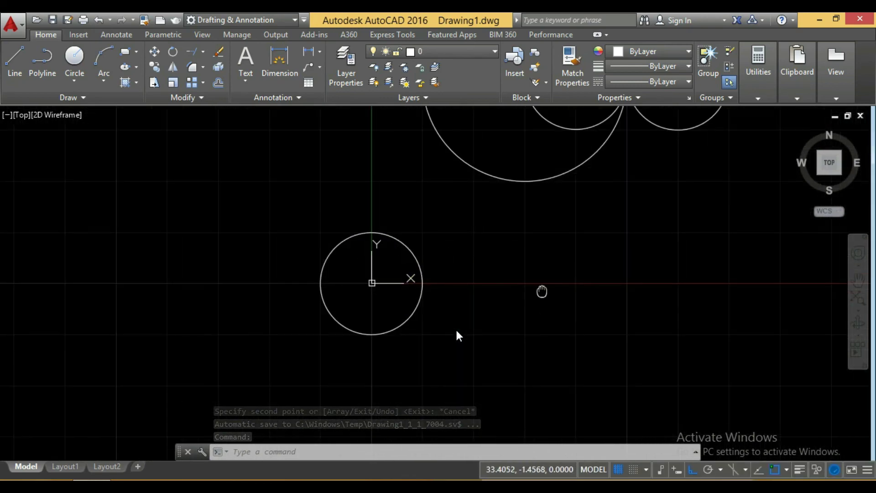
{"action": "middle_click_drag", "start_coordinate": [542, 292], "coordinate": [342, 292]}
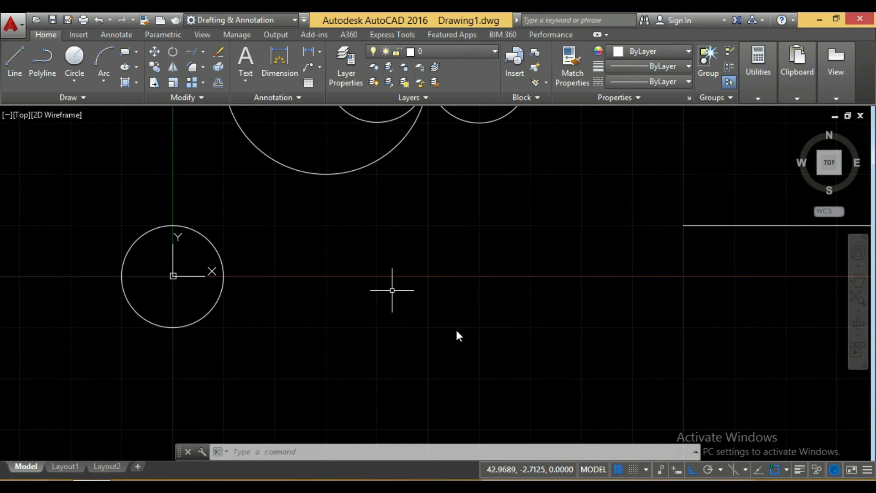
{"action": "left_click", "coordinate": [205, 240]}
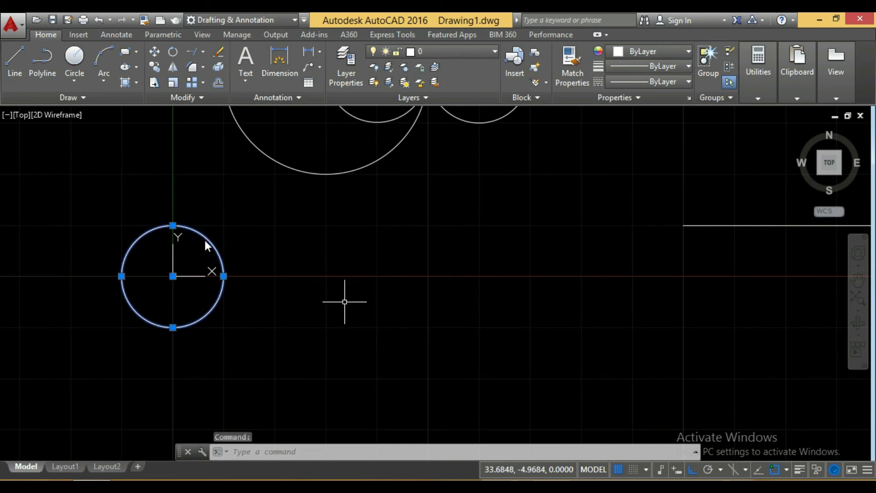
Copy the circle from base point 0 to a spot 20 units left.
{"action": "type", "text": "co"}
{"action": "key", "text": "Return"}
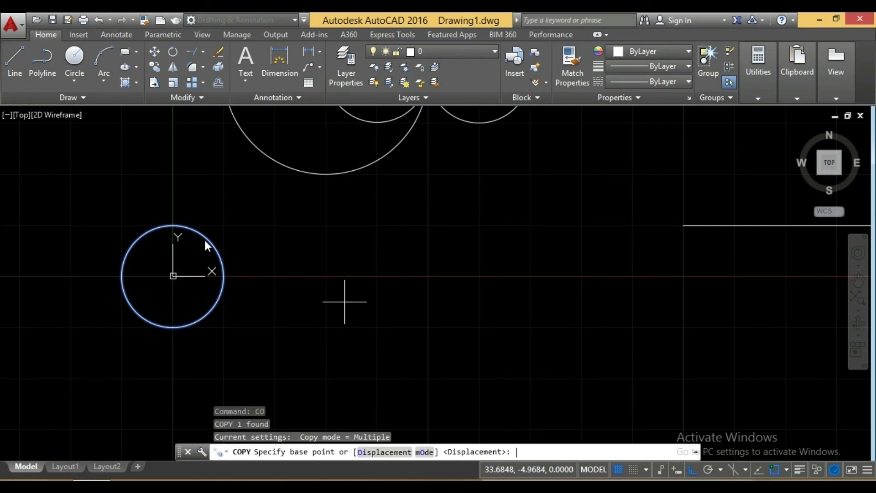
{"action": "type", "text": "0"}
{"action": "key", "text": "Return"}
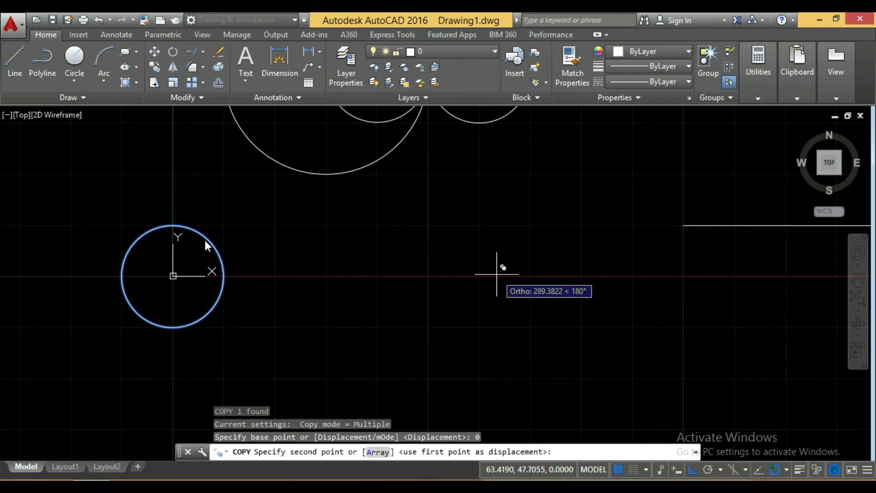
{"action": "type", "text": "20"}
{"action": "key", "text": "Return"}
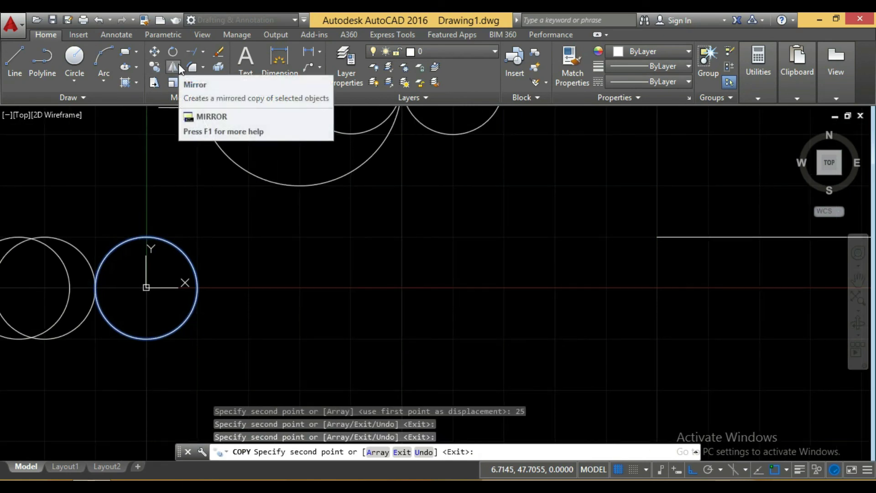
{"action": "scroll", "coordinate": [426, 232], "scroll_direction": "down", "scroll_amount": 3}
{"action": "scroll", "coordinate": [427, 232], "scroll_direction": "down", "scroll_amount": 2}
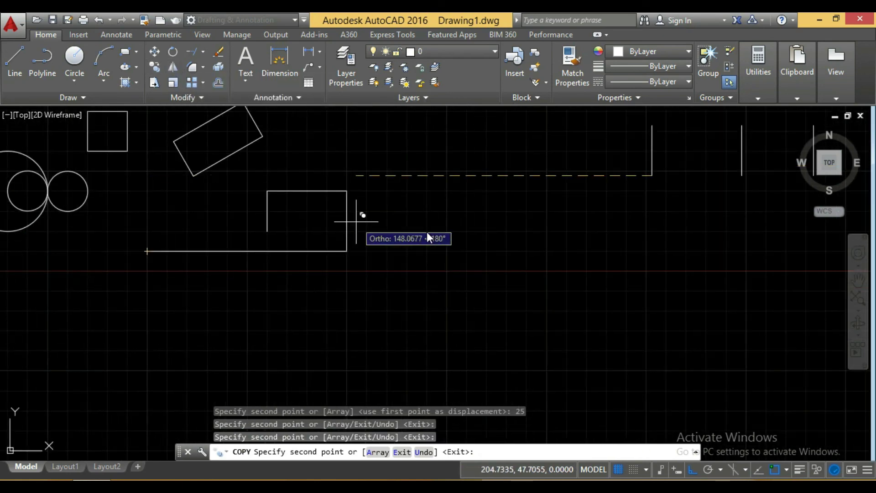
{"action": "key", "text": "Escape"}
{"action": "key", "text": "Escape"}
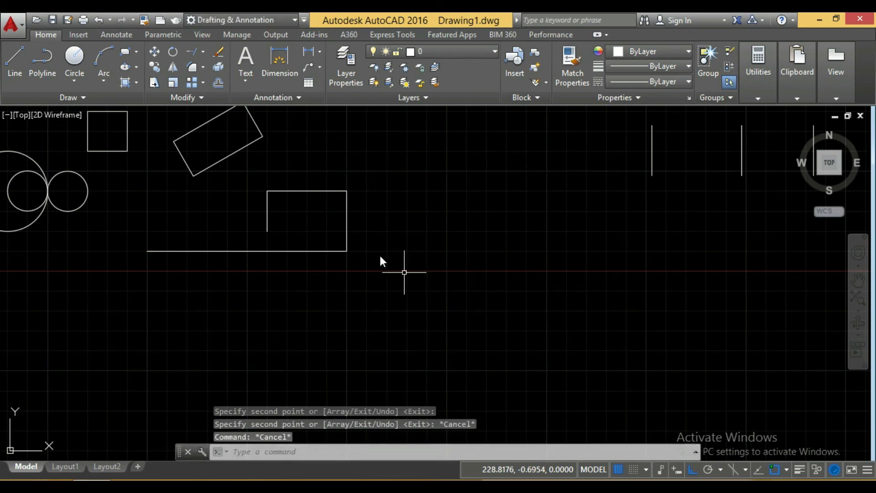
Draw a circle centred left of the vertical lines, set its radius, and select it.
{"action": "middle_click_drag", "start_coordinate": [679, 157], "coordinate": [236, 264]}
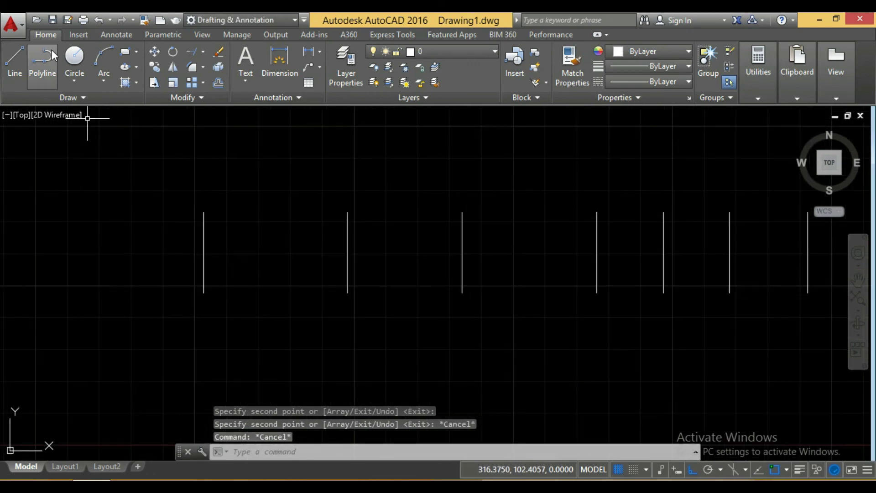
{"action": "left_click", "coordinate": [74, 57]}
{"action": "scroll", "coordinate": [288, 246], "scroll_direction": "up", "scroll_amount": 4}
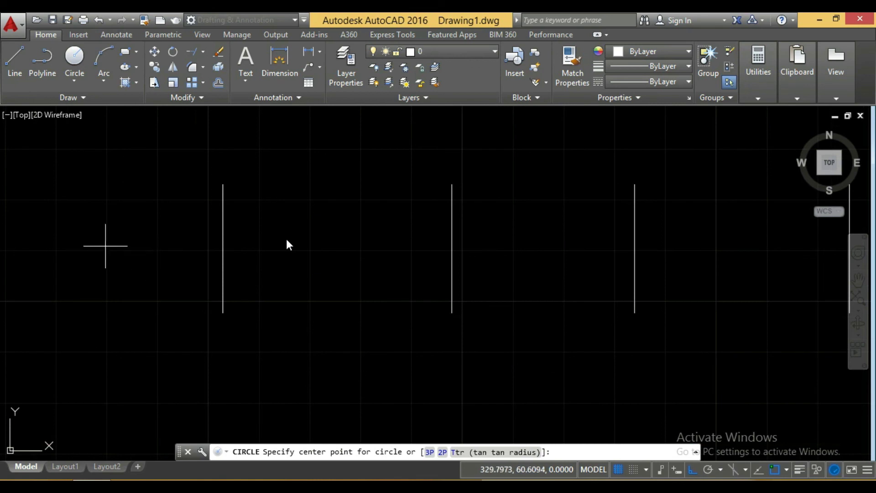
{"action": "left_click", "coordinate": [101, 231]}
{"action": "left_click", "coordinate": [122, 270]}
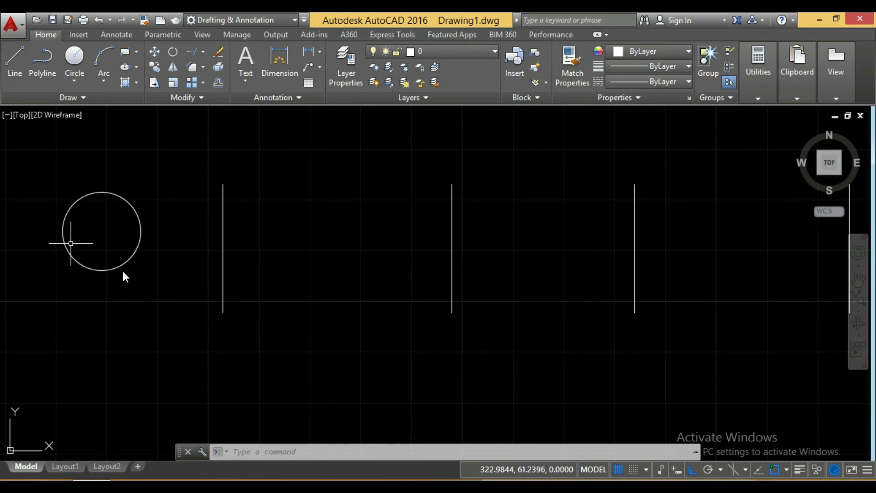
{"action": "middle_click_drag", "start_coordinate": [176, 281], "coordinate": [155, 286]}
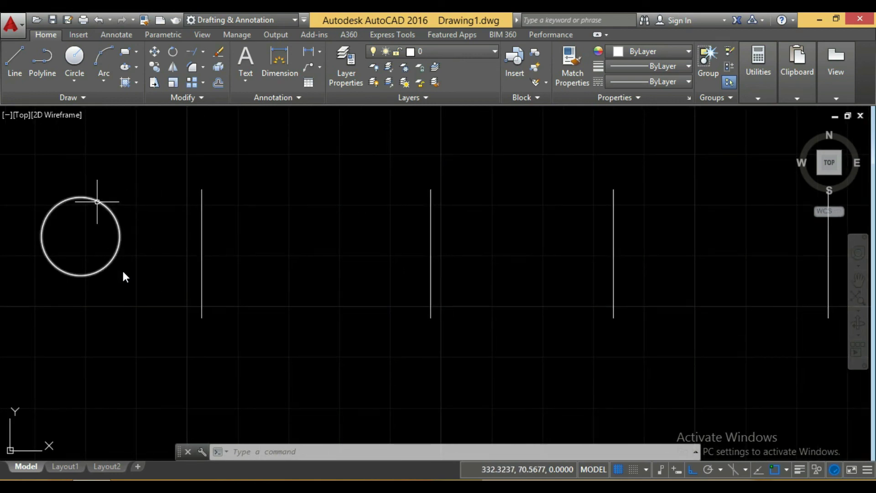
{"action": "left_click", "coordinate": [97, 202]}
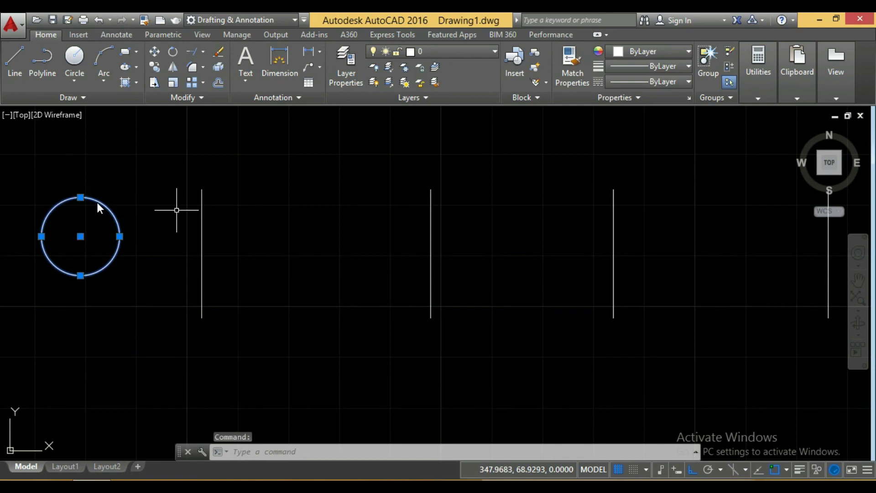
Mirror the circle about a slanted line from the first vertical line's top, Ortho off.
{"action": "type", "text": "Mi"}
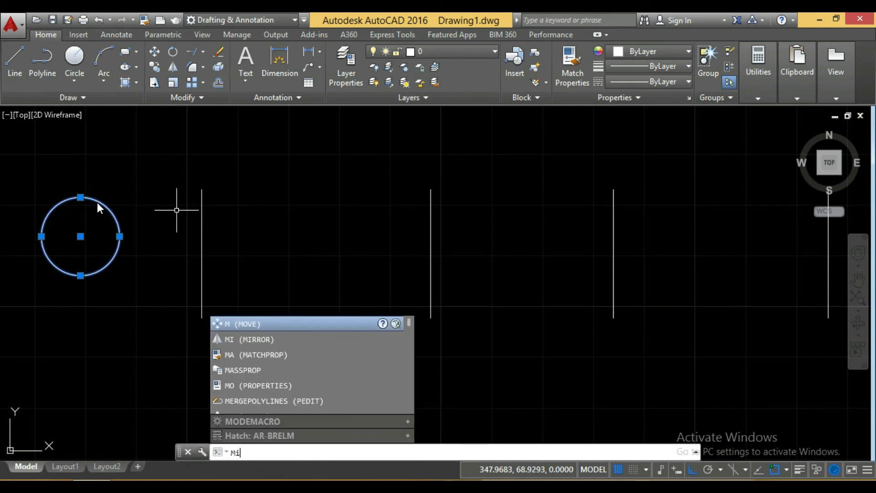
{"action": "type", "text": "r"}
{"action": "key", "text": "Return"}
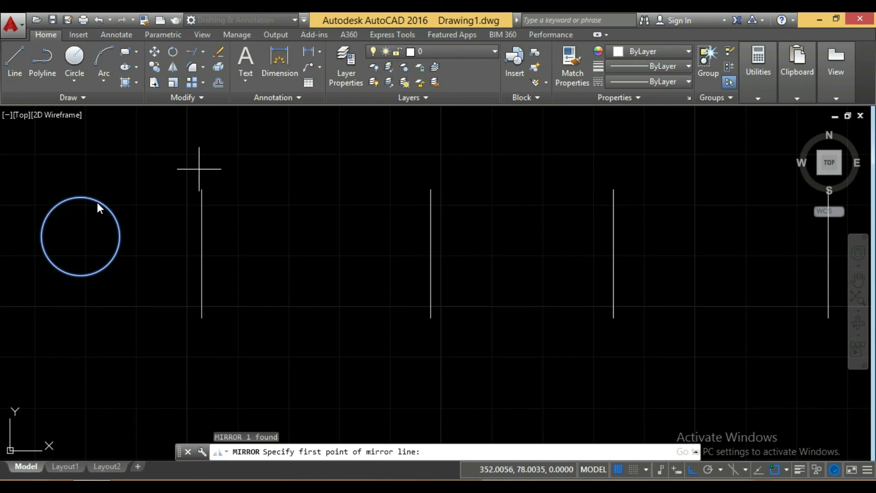
{"action": "left_click", "coordinate": [201, 189]}
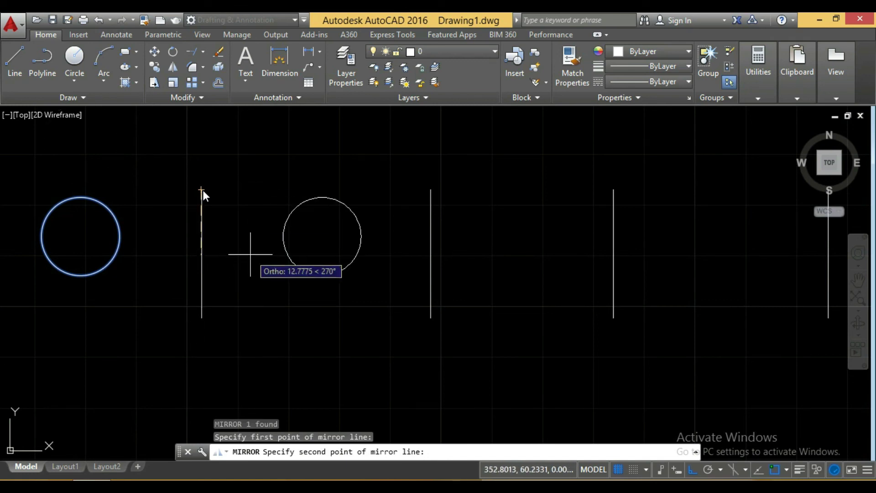
{"action": "key", "text": "F8"}
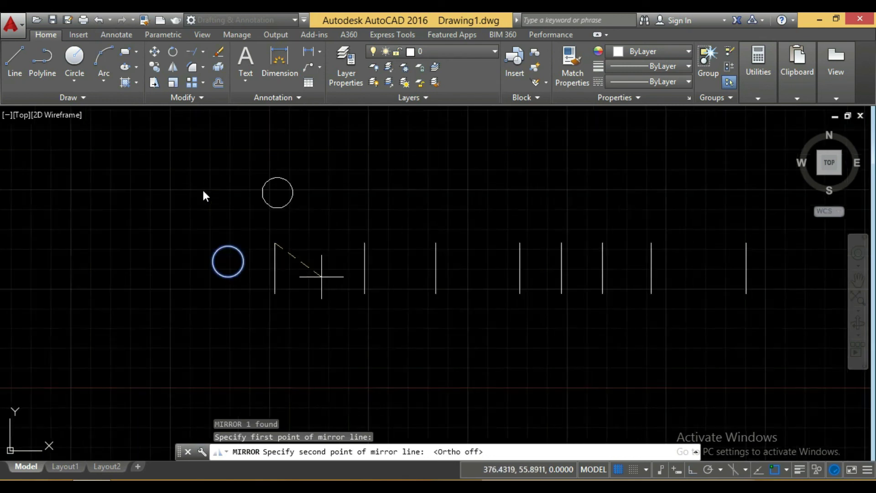
{"action": "scroll", "coordinate": [315, 278], "scroll_direction": "down", "scroll_amount": 4}
{"action": "scroll", "coordinate": [319, 276], "scroll_direction": "down", "scroll_amount": 2}
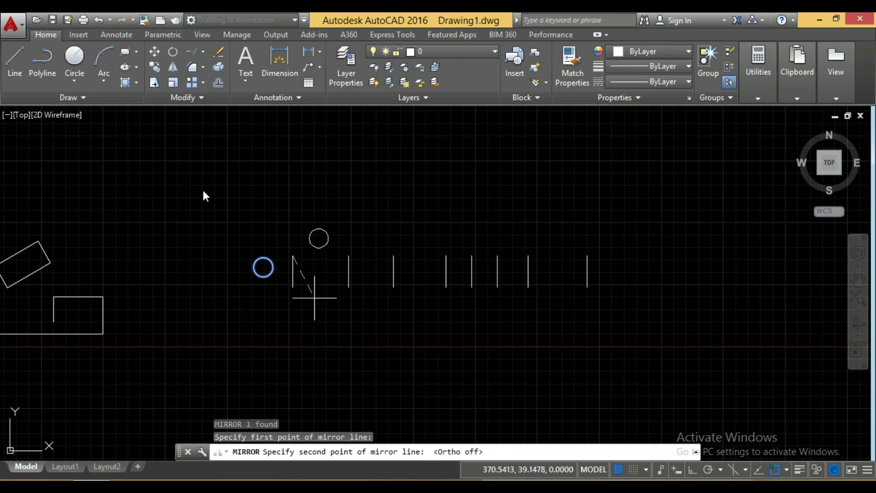
{"action": "scroll", "coordinate": [313, 297], "scroll_direction": "up", "scroll_amount": 3}
{"action": "scroll", "coordinate": [294, 260], "scroll_direction": "down", "scroll_amount": 6}
{"action": "scroll", "coordinate": [291, 260], "scroll_direction": "down", "scroll_amount": 5}
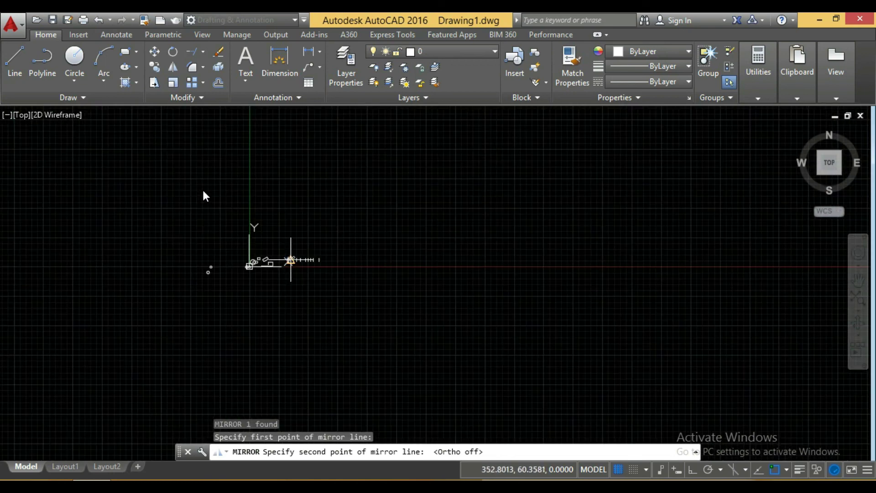
{"action": "scroll", "coordinate": [291, 260], "scroll_direction": "up", "scroll_amount": 4}
{"action": "scroll", "coordinate": [291, 260], "scroll_direction": "up", "scroll_amount": 6}
{"action": "middle_click_drag", "start_coordinate": [244, 240], "coordinate": [333, 280]}
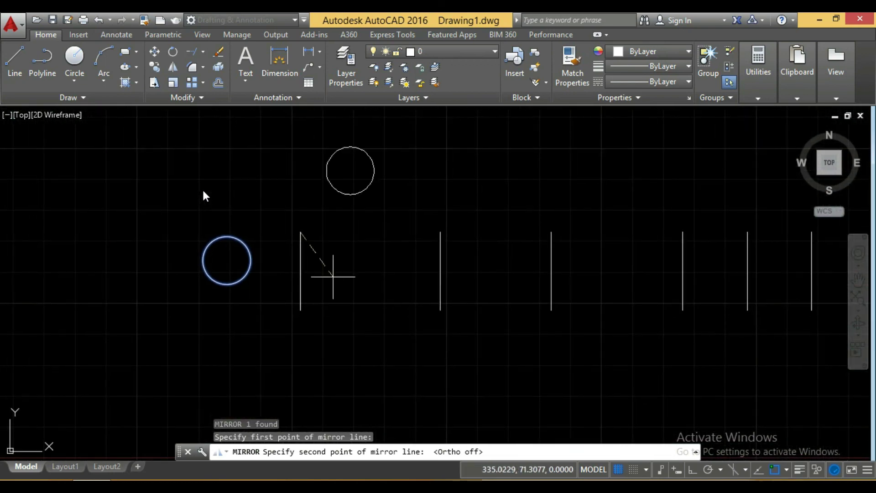
{"action": "left_click", "coordinate": [300, 311]}
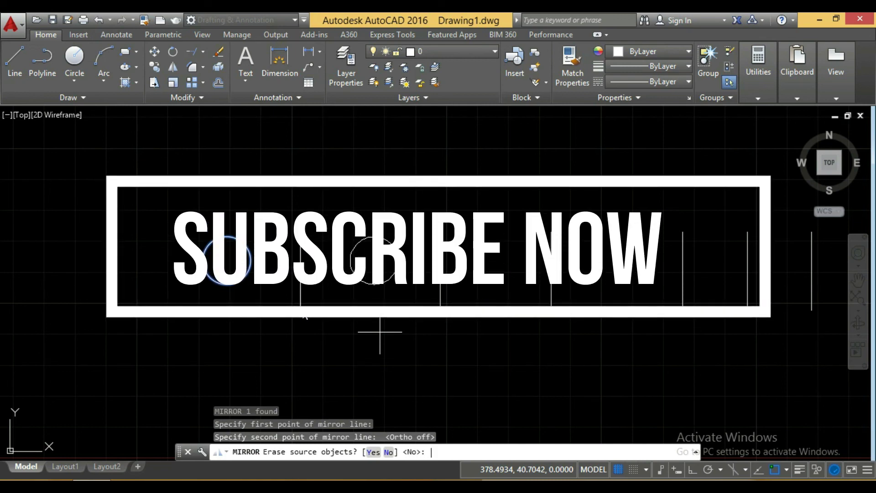
Answer No to erasing source objects, keeping the original circle.
{"action": "key", "text": "Return"}
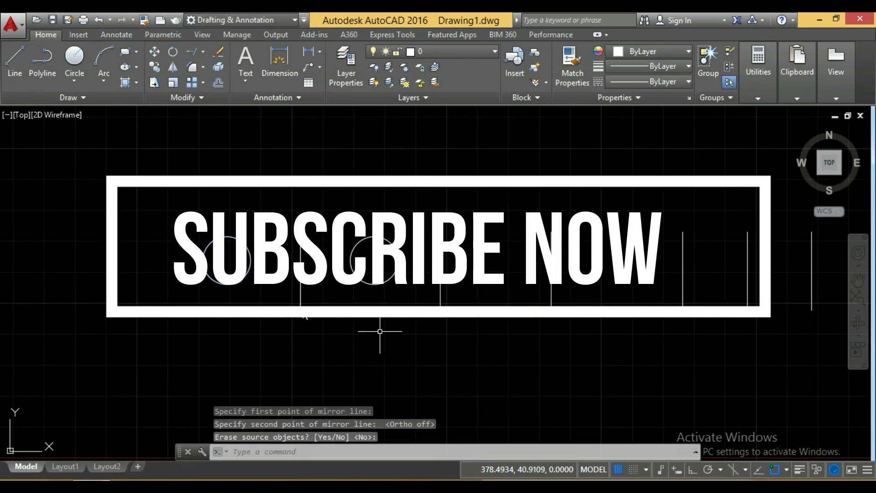